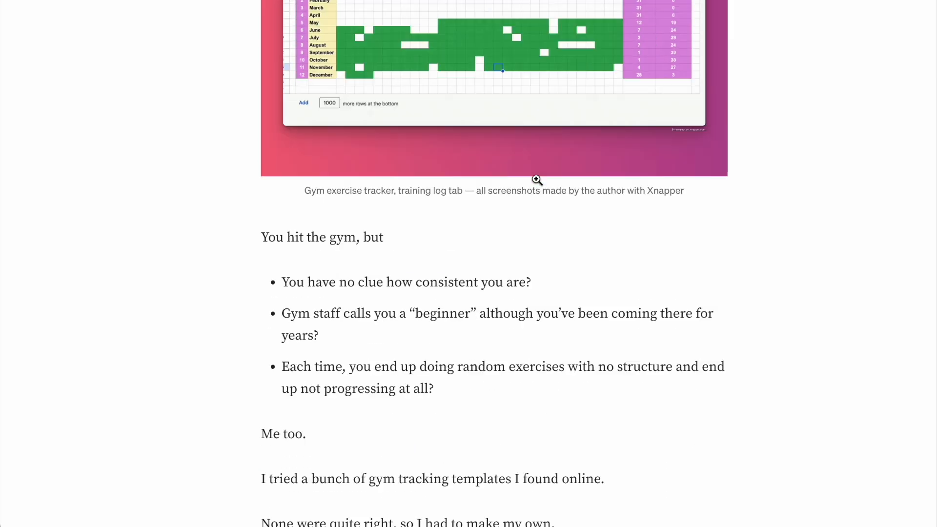
Read the template article and look over the data, exercise tracker and training log sheets of the copied gym tracker
scroll(535, 179, down, 15)
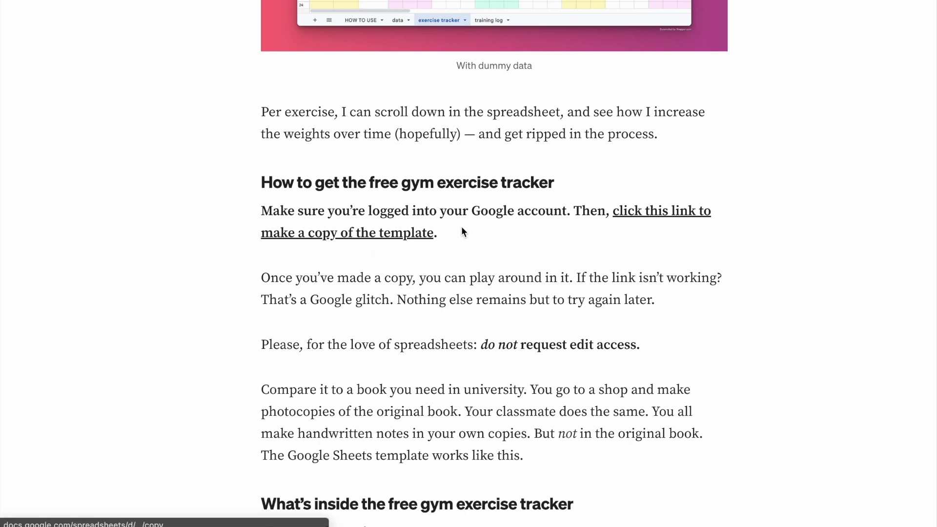
key(ctrl+Tab)
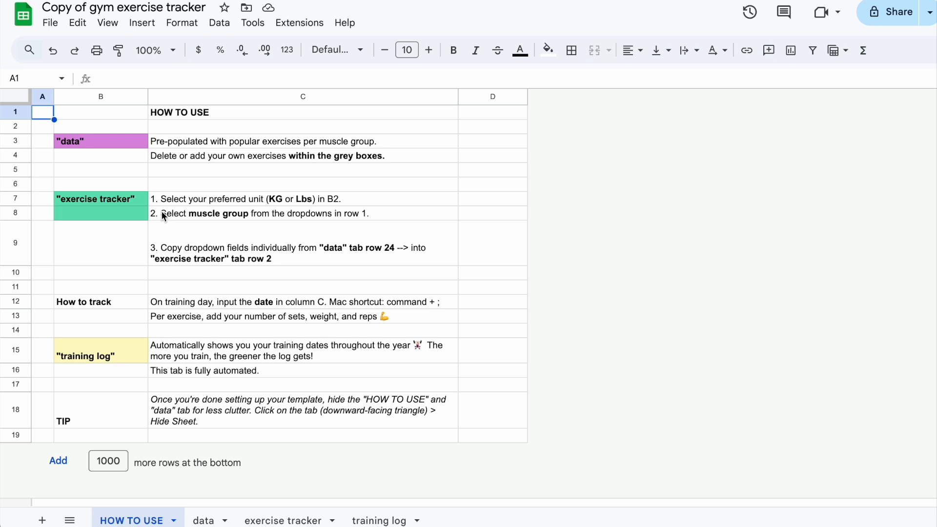
click(204, 520)
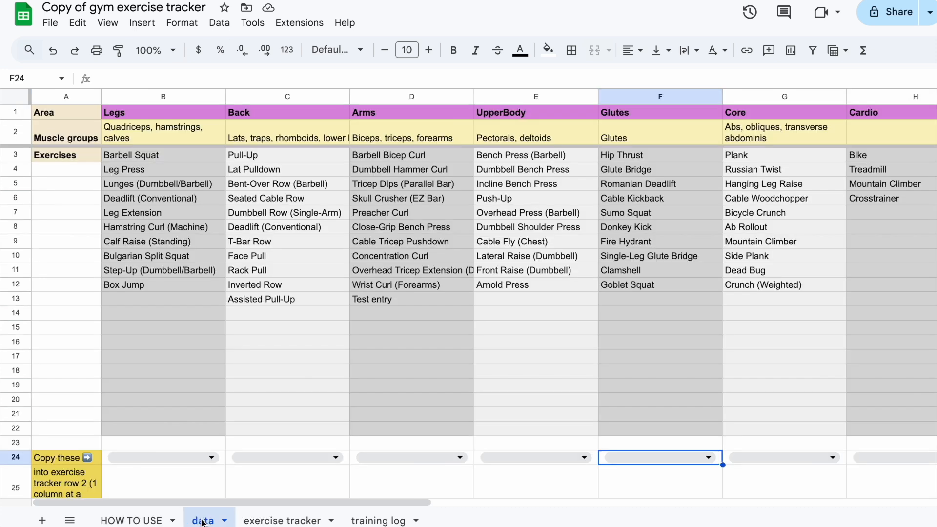
click(271, 521)
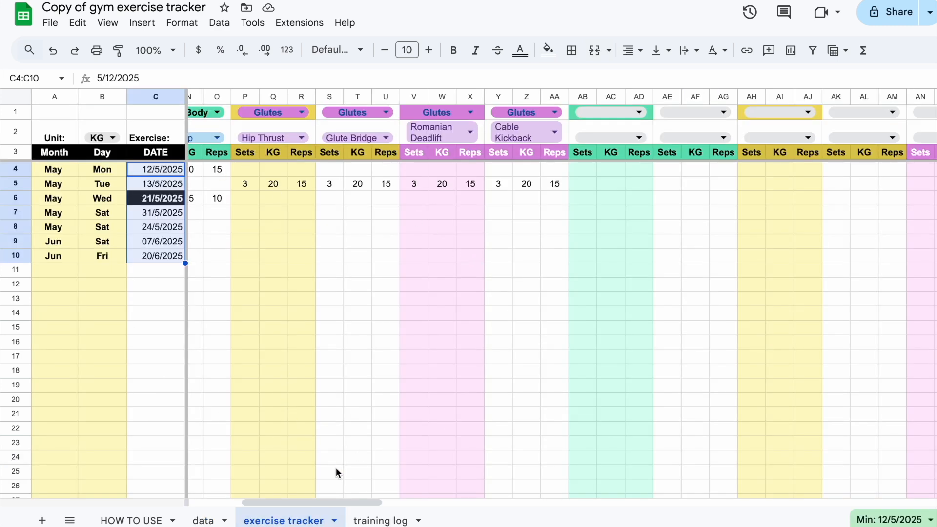
click(381, 520)
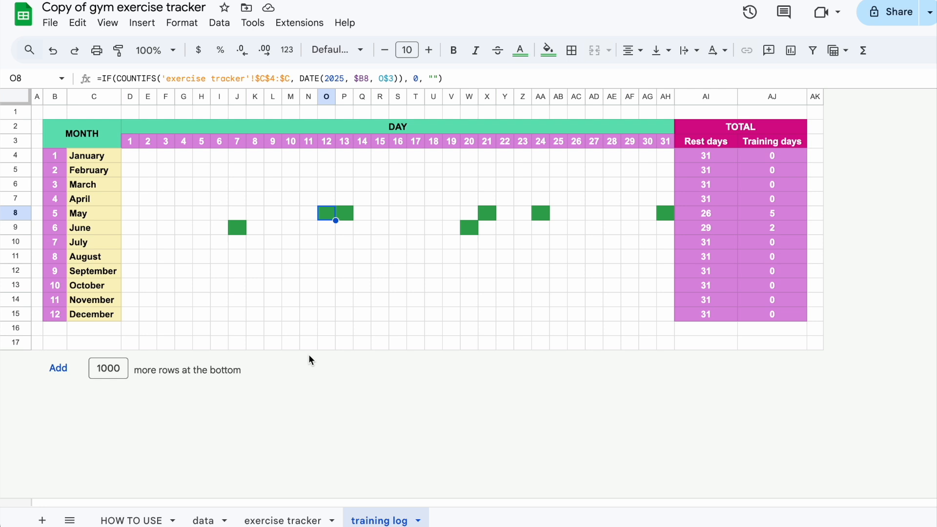
Examine the Legs exercise list and its free rows on the data sheet, along with the matching dropdown in B24
click(204, 521)
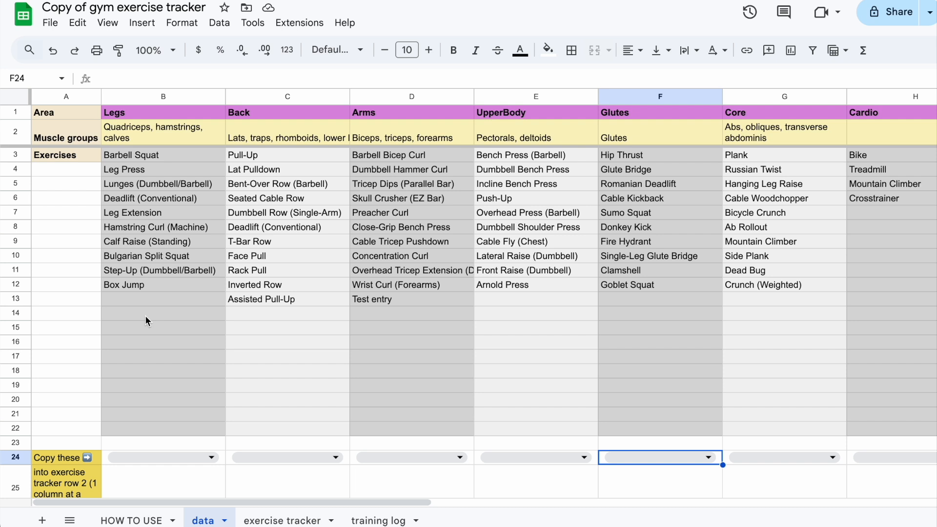
drag(145, 156, 146, 428)
click(146, 427)
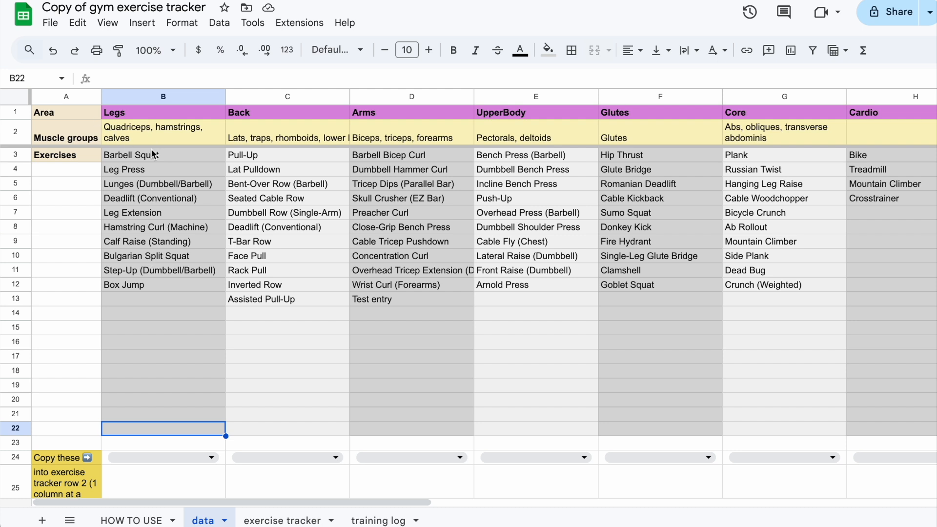
drag(165, 152, 159, 283)
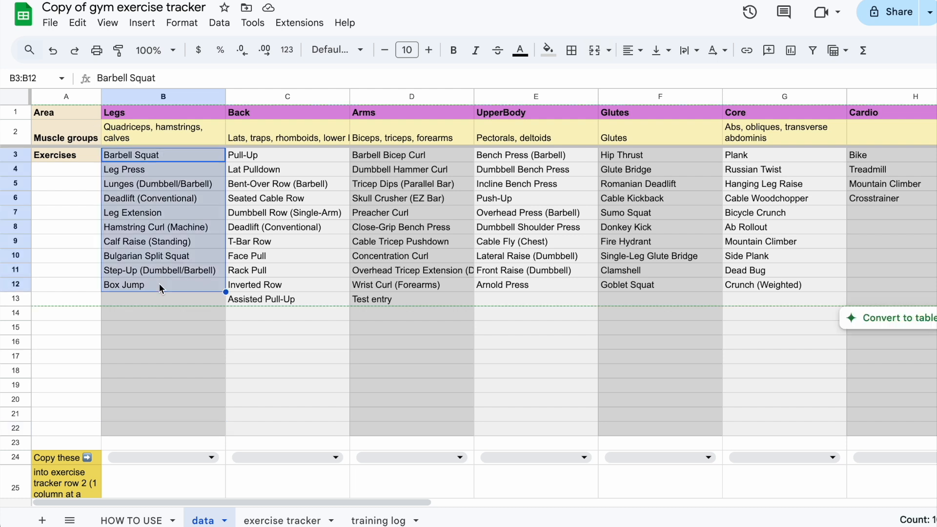
click(161, 299)
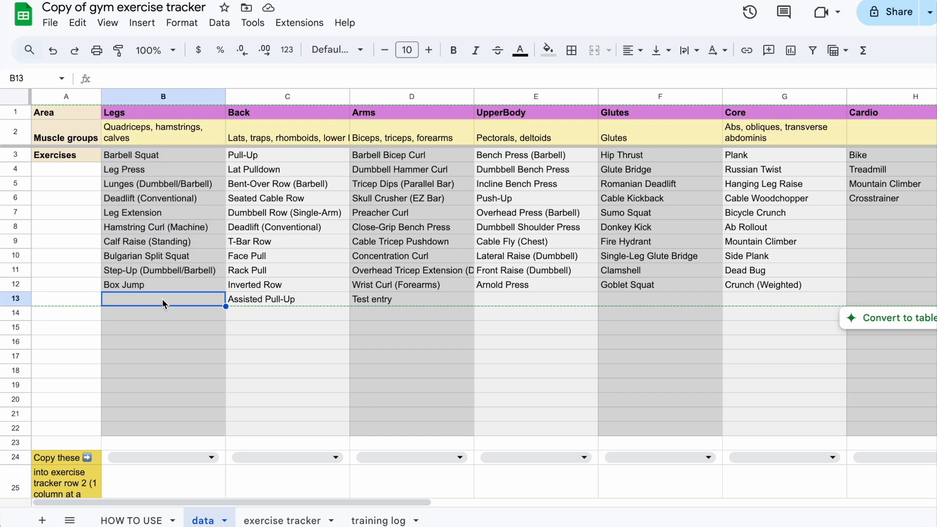
click(146, 428)
key(Up)
key(Up)
key(Up)
key(Up)
key(Up)
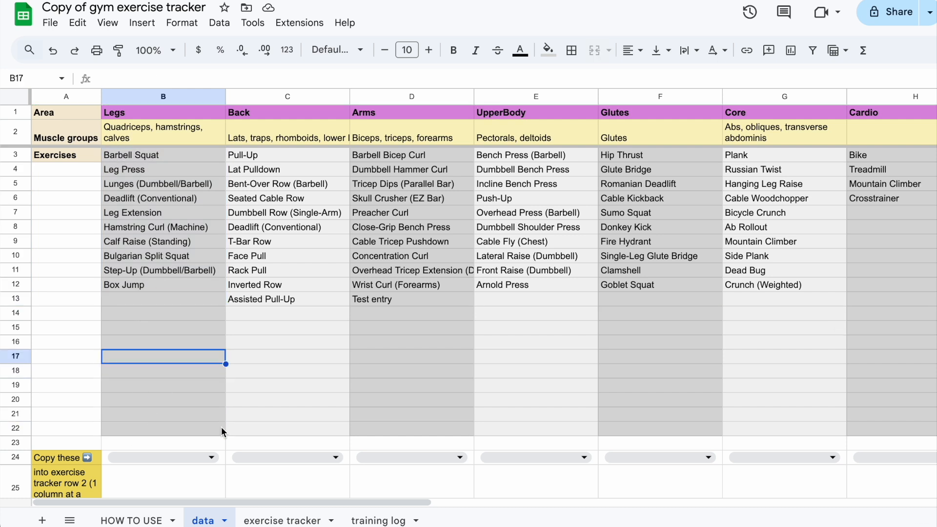
click(190, 458)
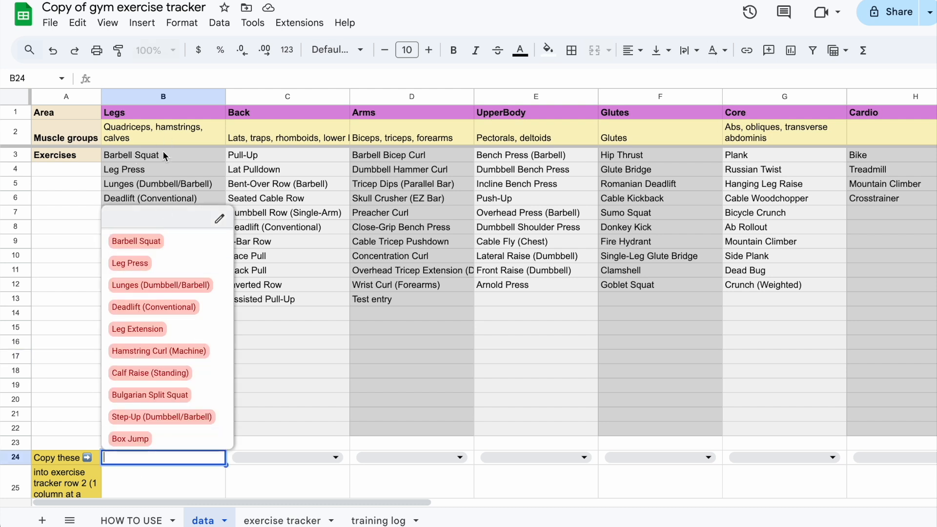
click(168, 170)
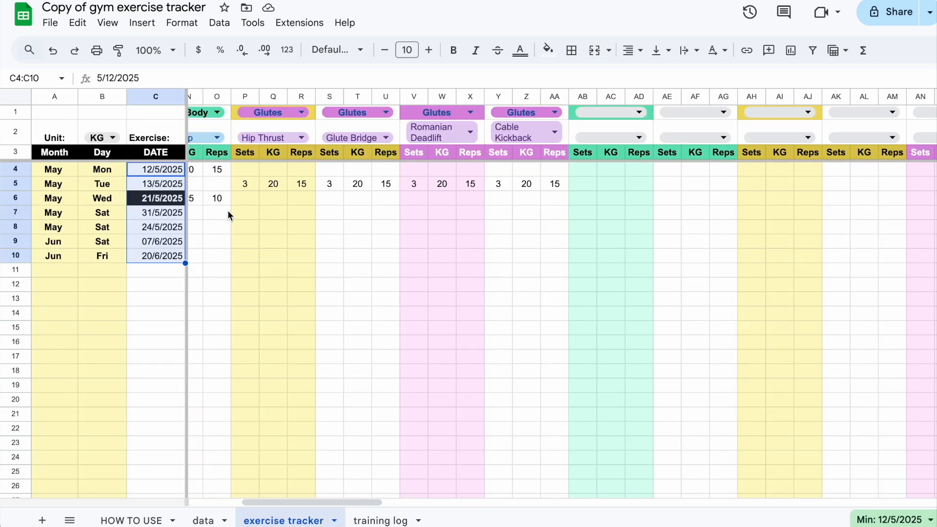
On the exercise tracker sheet, try Lbs as the weight unit in B2, check the exercise headers, and set it back to KG
scroll(228, 210, left, 1)
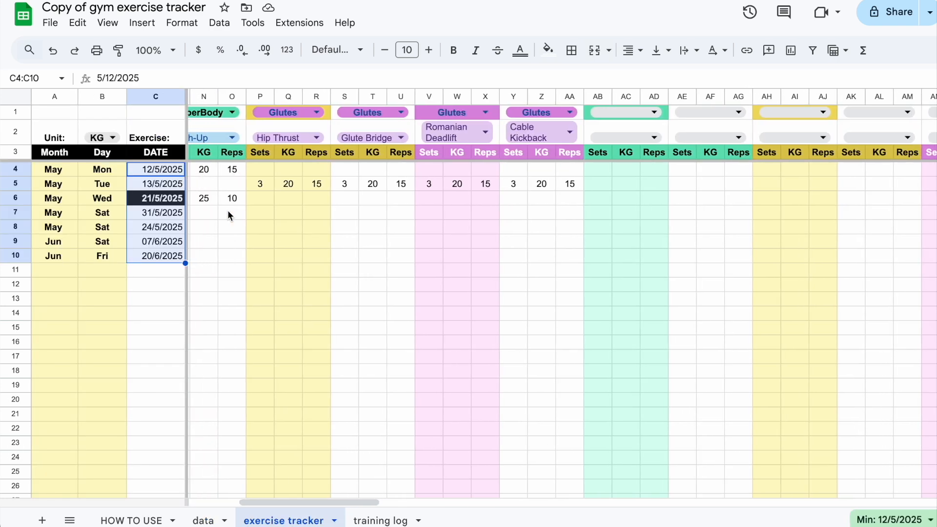
click(104, 141)
click(100, 180)
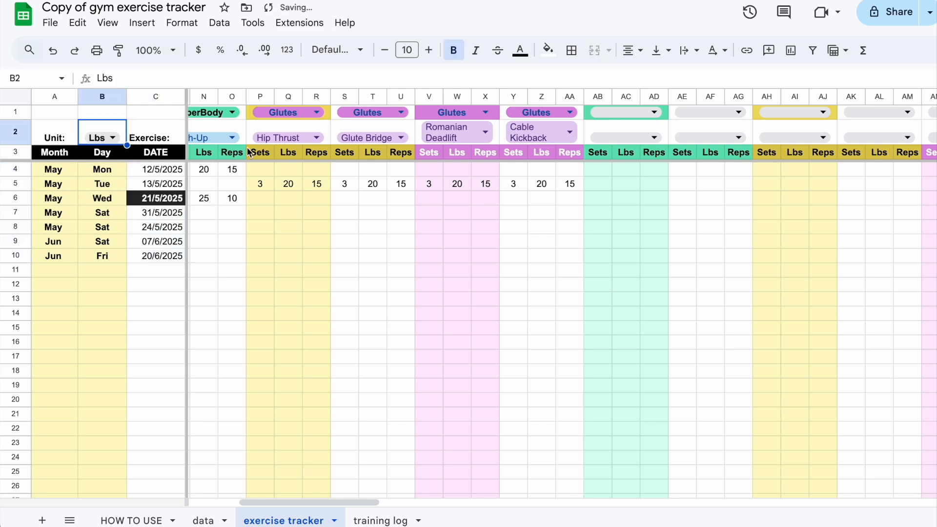
scroll(287, 151, left, 5)
click(308, 152)
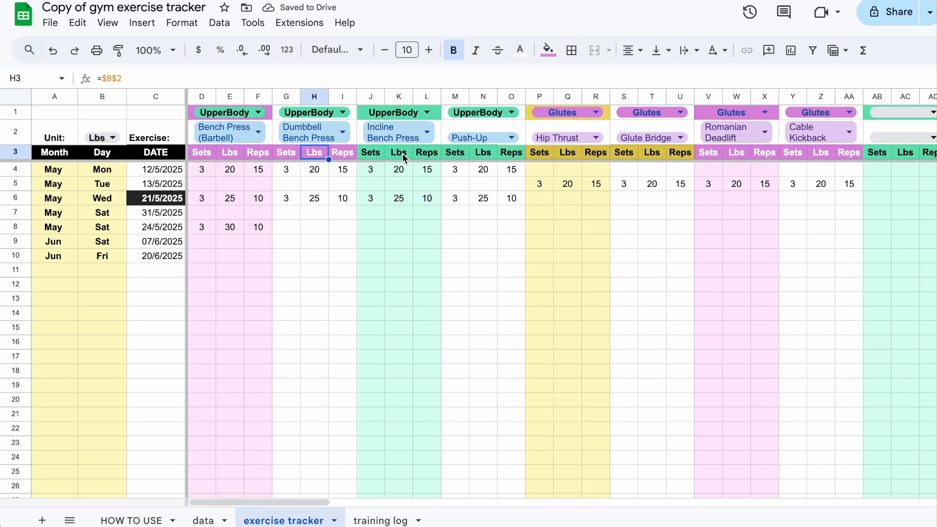
click(100, 138)
click(95, 157)
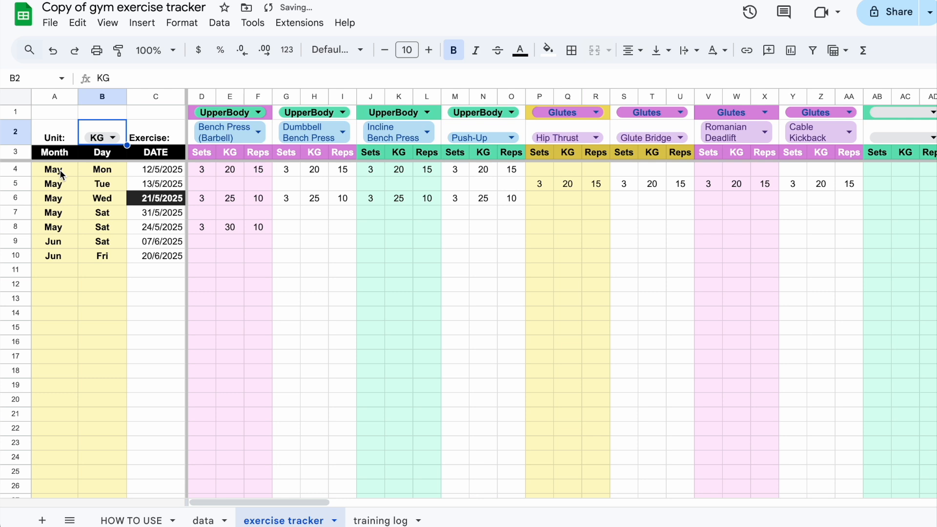
Inspect the formulas in the Month and Day columns and the date they refer to in the first training row
click(96, 169)
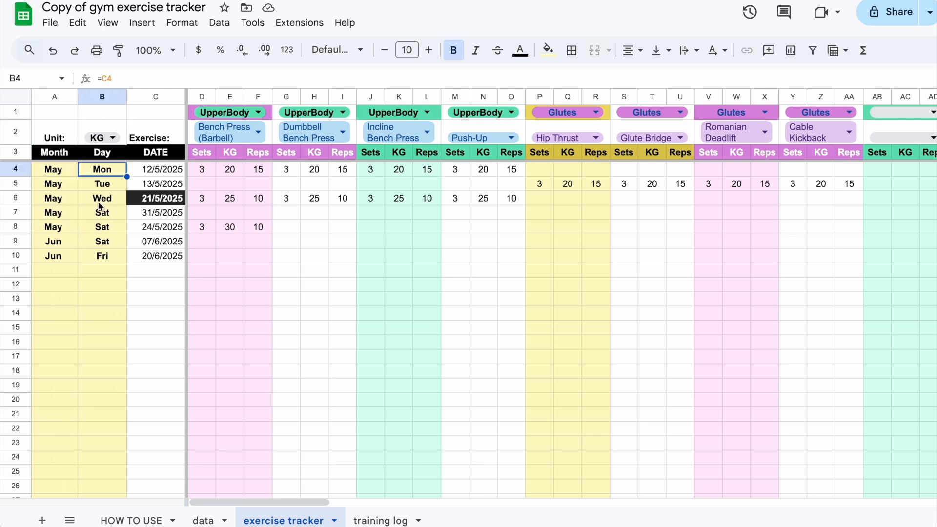
click(68, 169)
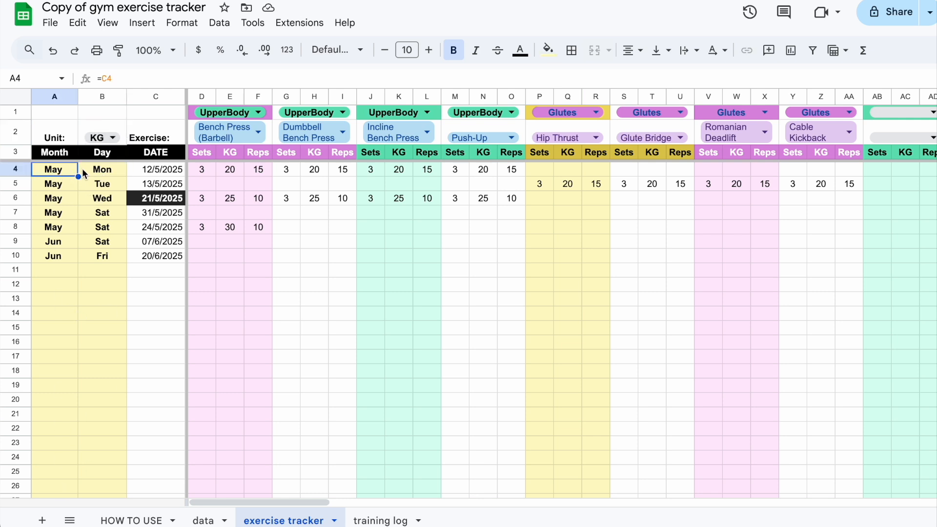
click(163, 169)
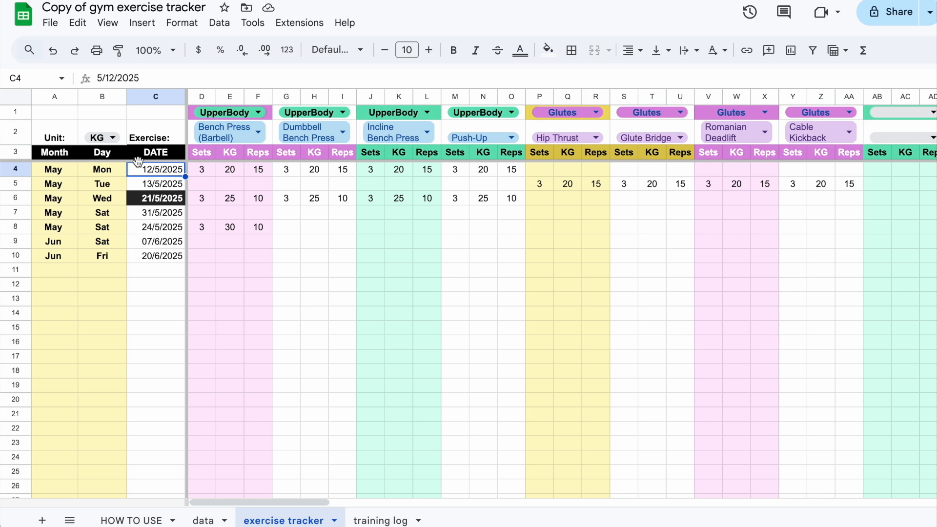
click(63, 168)
click(95, 154)
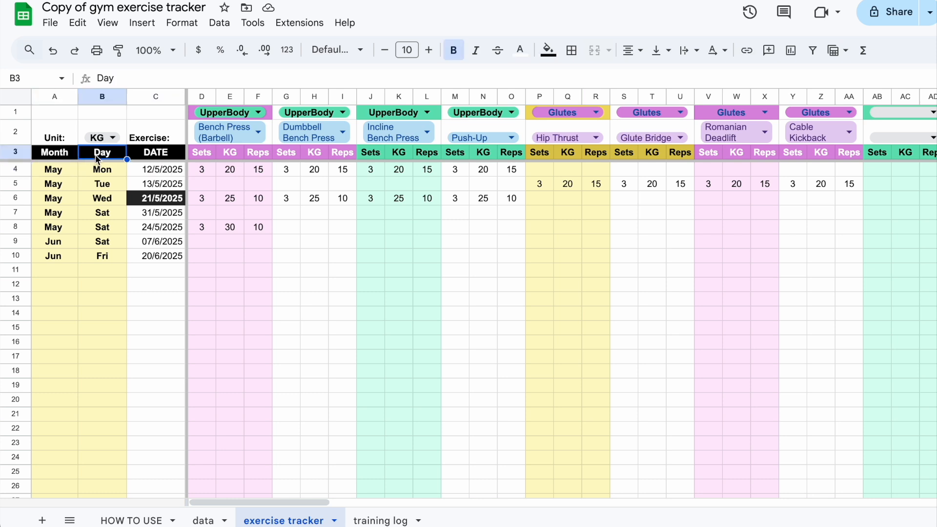
Clear the sample sets, weights and reps from D4:AA11 on the exercise tracker sheet
click(206, 171)
drag(206, 171, 854, 277)
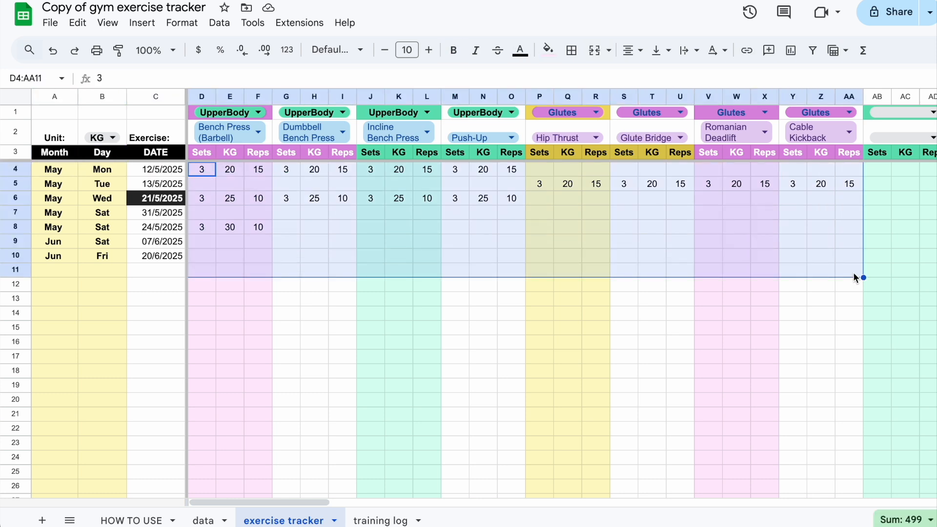
key(Delete)
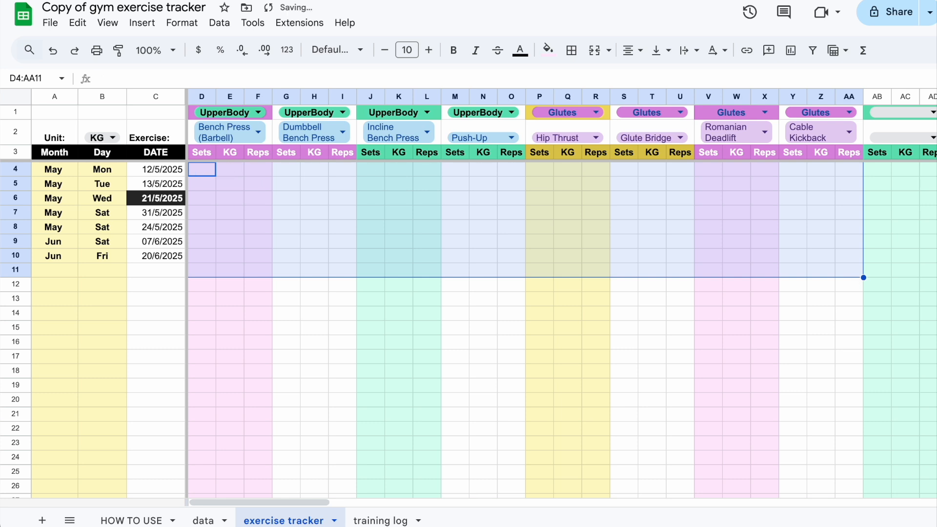
click(418, 227)
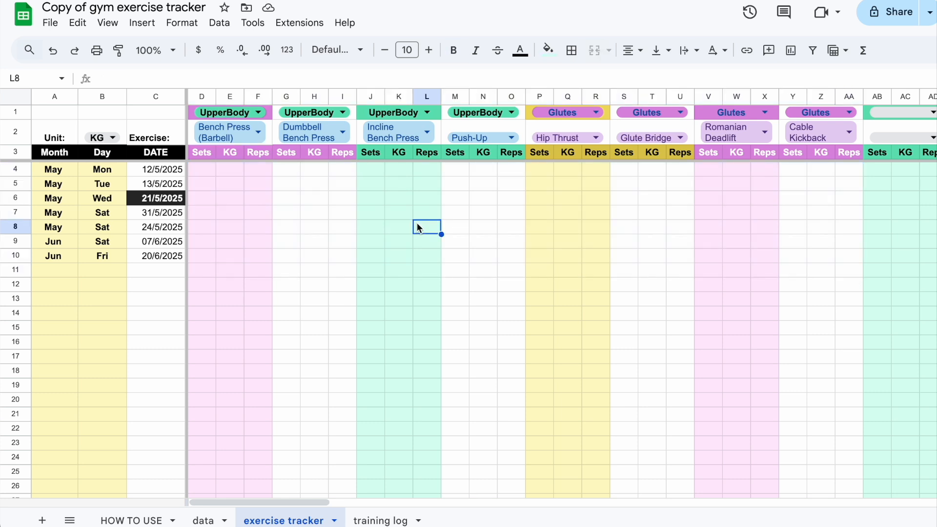
Set the muscle group of the first four exercise blocks, columns D through O, to Back in row 1
click(239, 114)
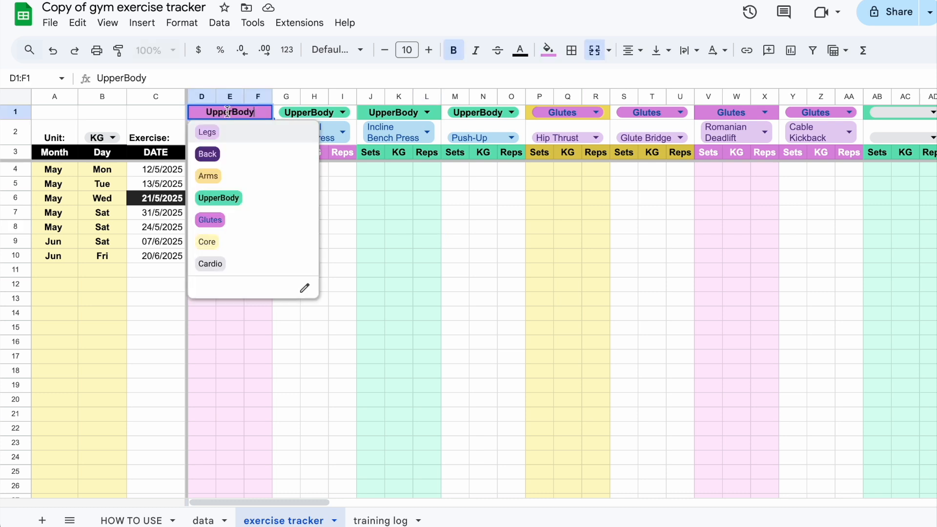
click(226, 156)
click(313, 112)
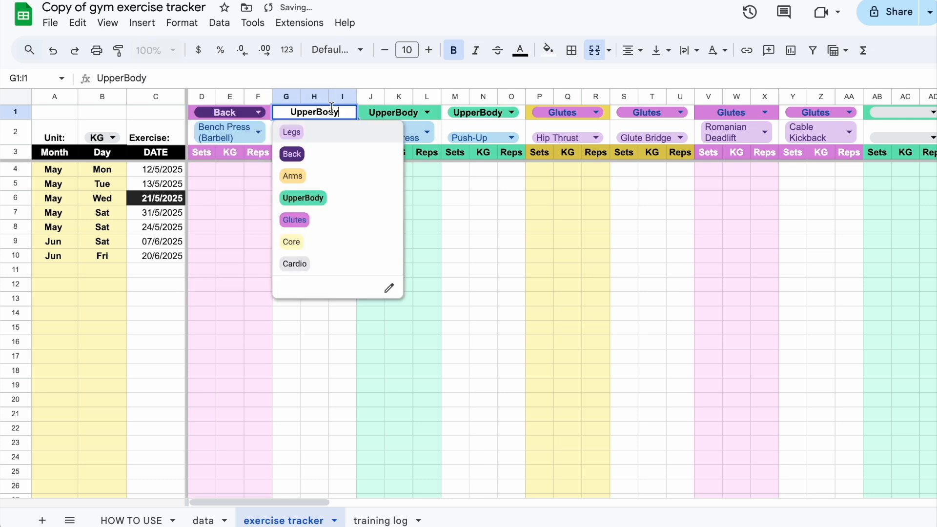
click(315, 154)
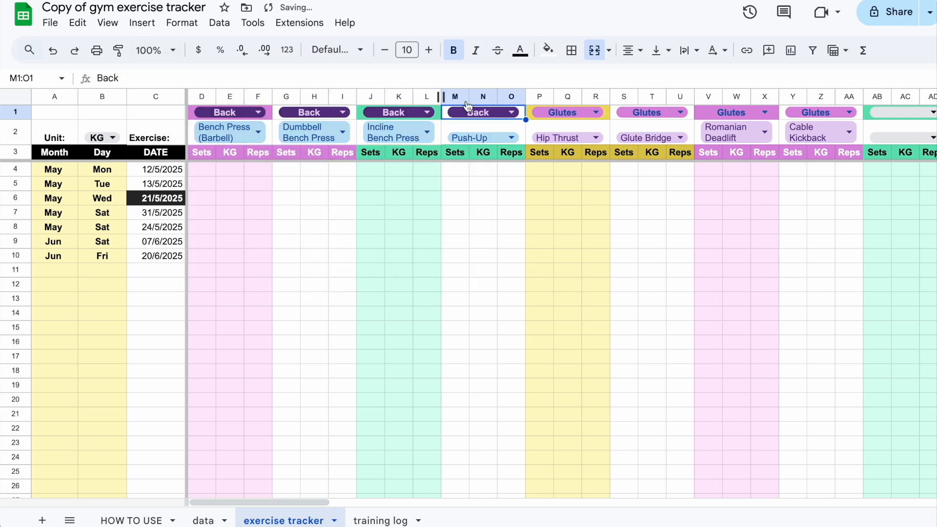
Set the muscle group of the next four exercise blocks, columns P through AA, to Legs in row 1
scroll(509, 106, right, 1)
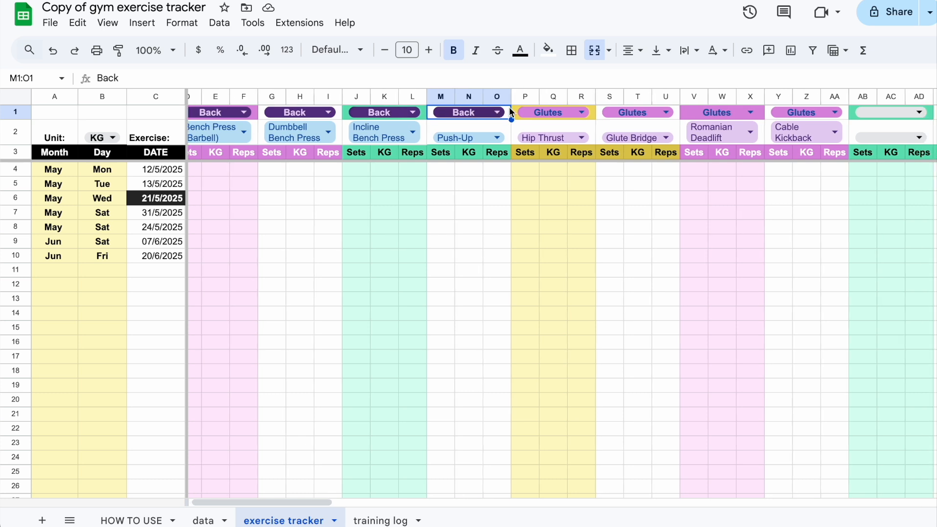
click(542, 112)
click(546, 135)
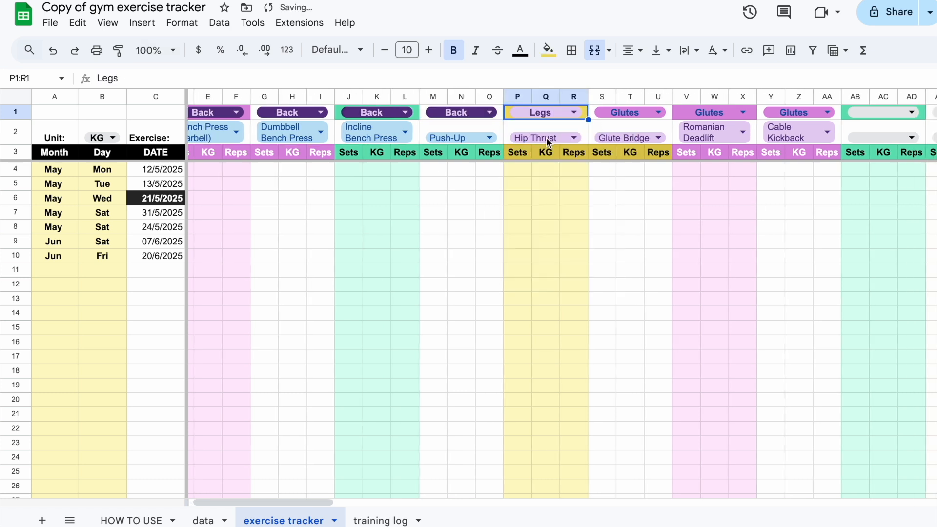
click(626, 116)
click(608, 132)
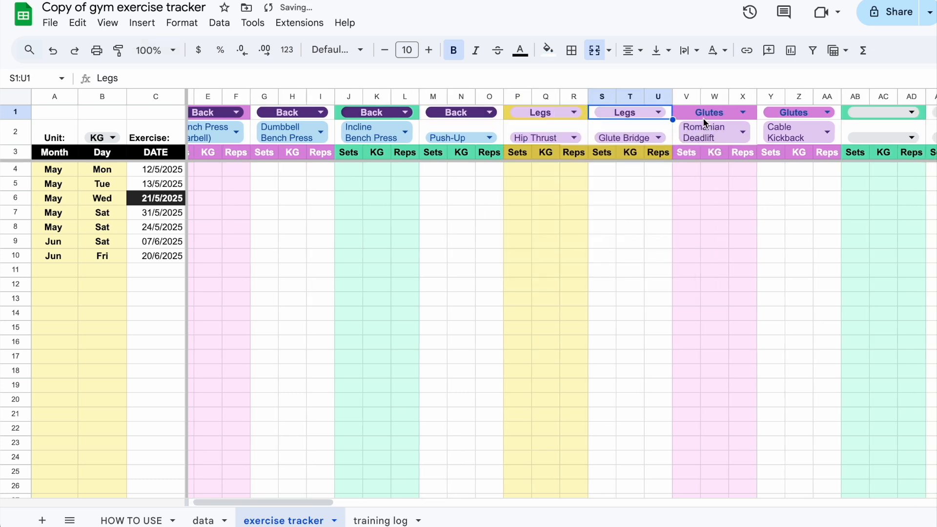
click(703, 117)
click(704, 130)
click(790, 113)
click(789, 130)
Look through the unused exercise blocks further along the tracker and check the exercise lists on the data sheet
scroll(790, 130, right, 2)
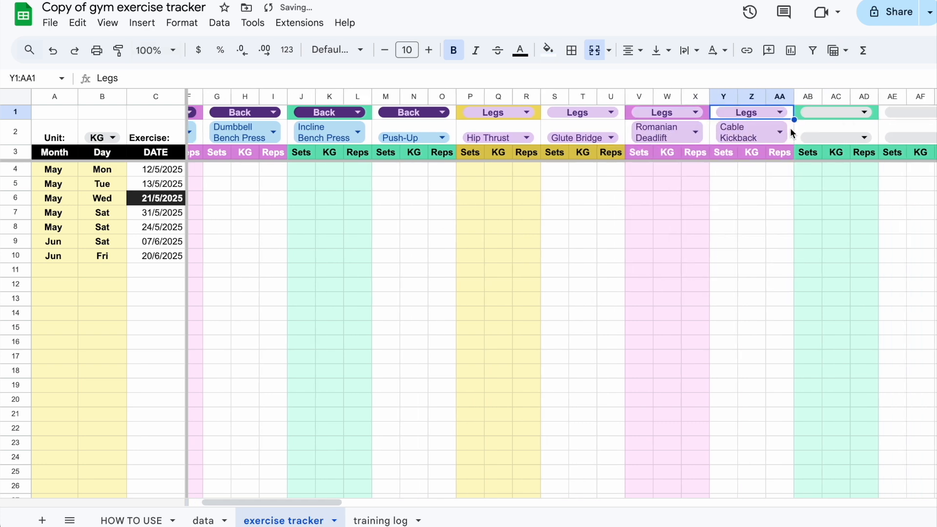
scroll(722, 188, right, 5)
scroll(545, 141, right, 15)
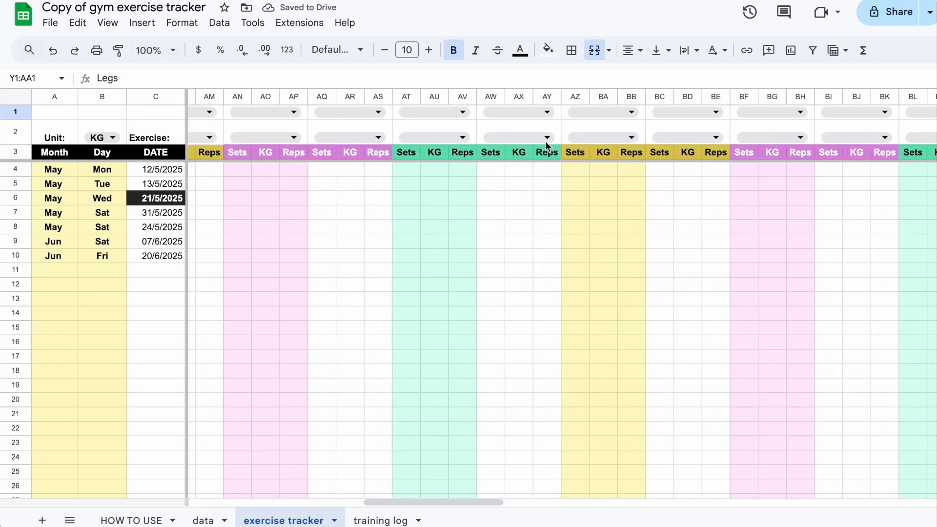
scroll(546, 141, left, 18)
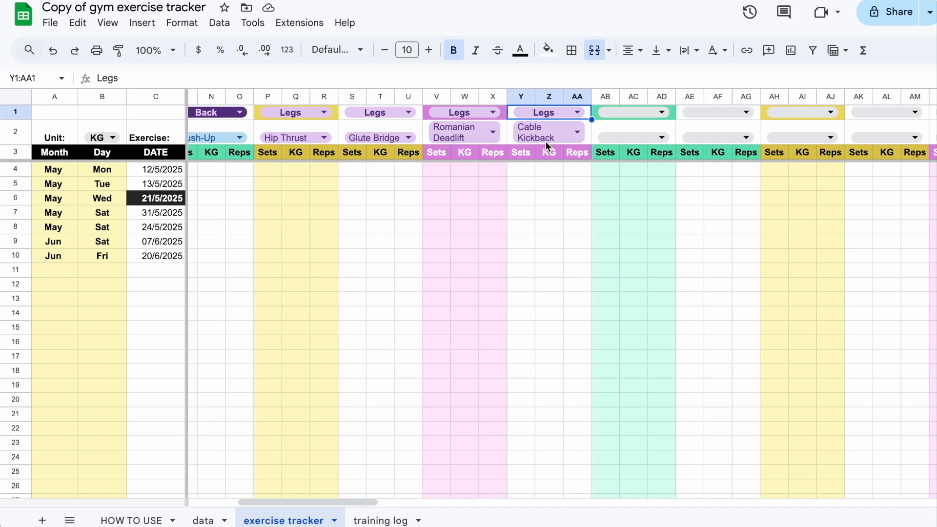
scroll(546, 142, left, 4)
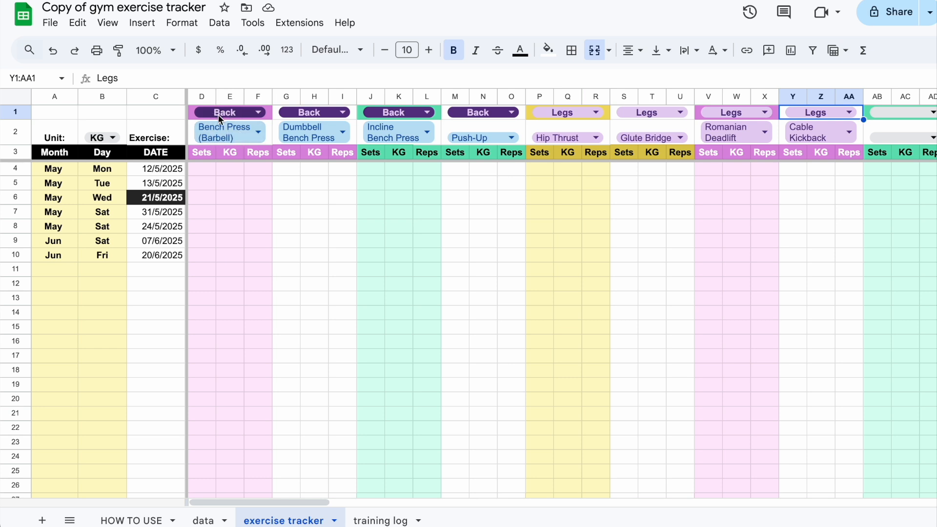
click(203, 520)
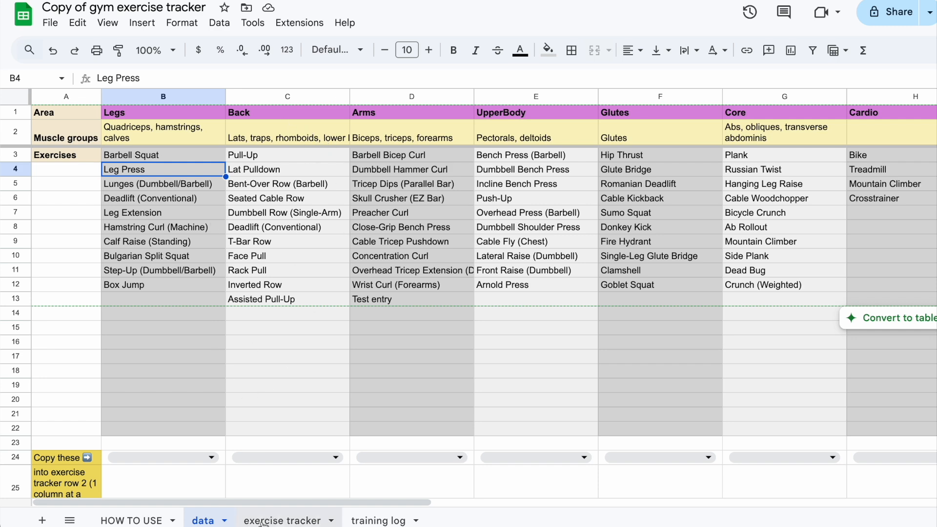
click(282, 520)
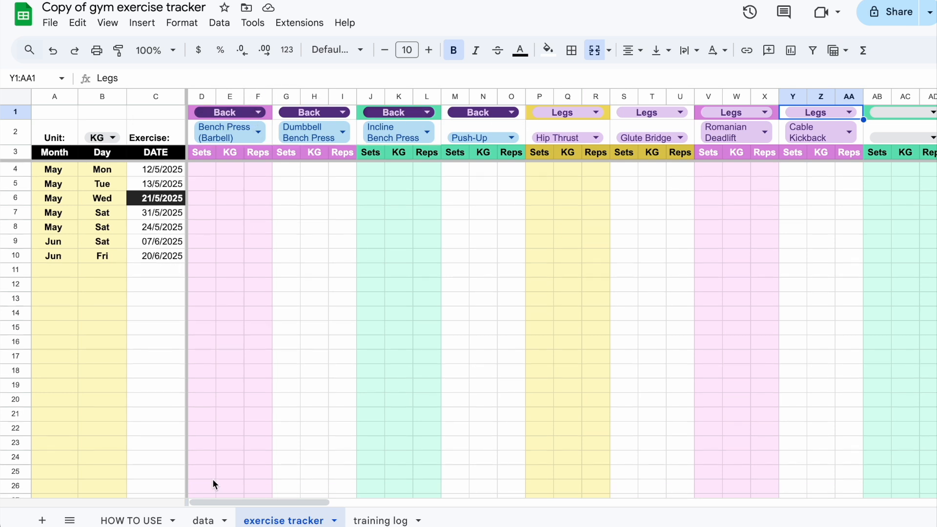
Copy the Back exercise dropdown from C24 of the data sheet into D2:F2 on the exercise tracker sheet
click(203, 520)
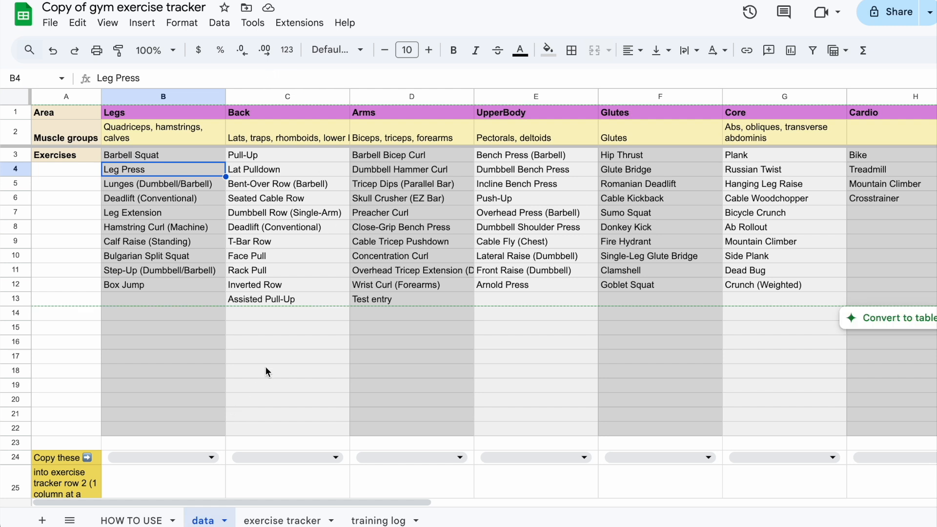
click(341, 456)
scroll(324, 429, down, 1)
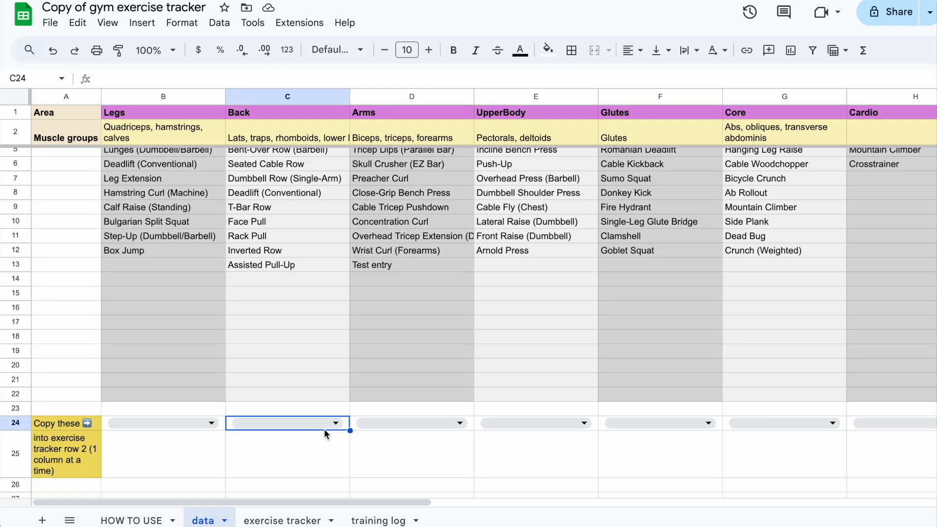
click(324, 428)
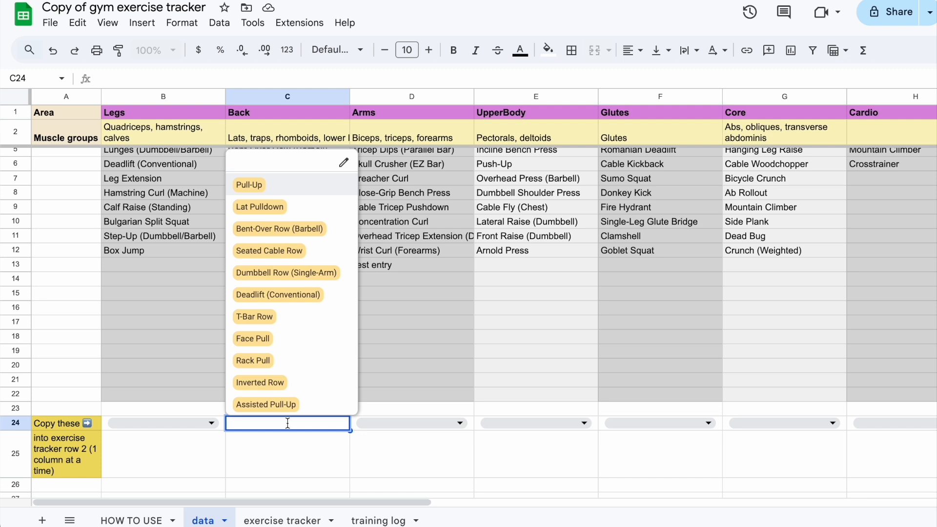
key(Escape)
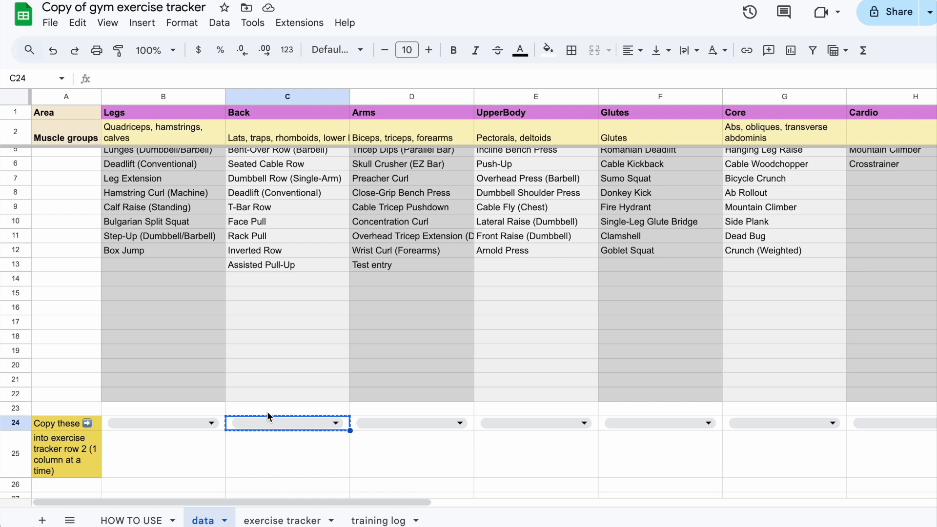
click(272, 516)
scroll(272, 180, down, 1)
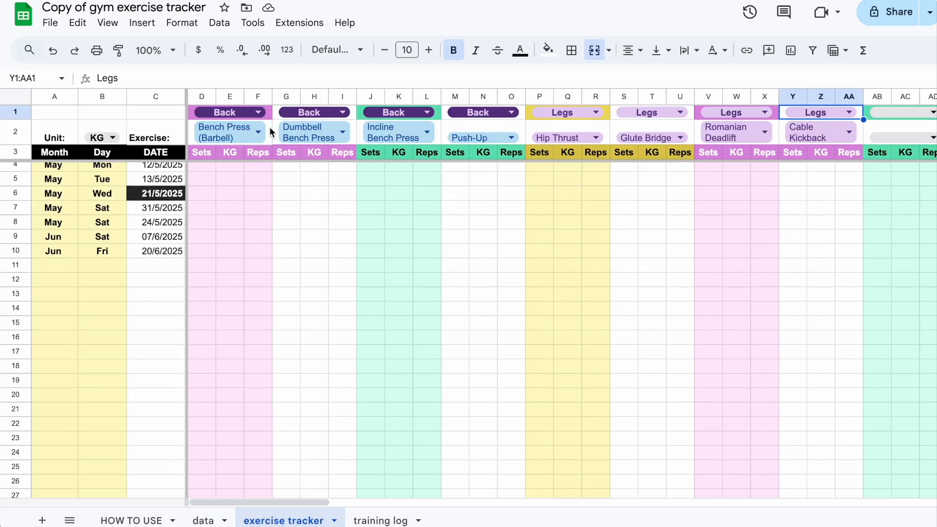
click(269, 128)
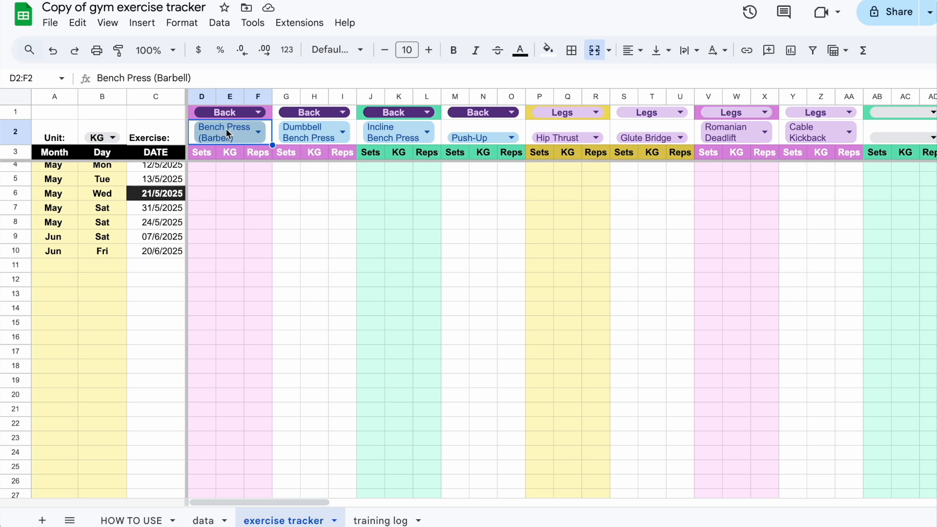
key(ctrl+v)
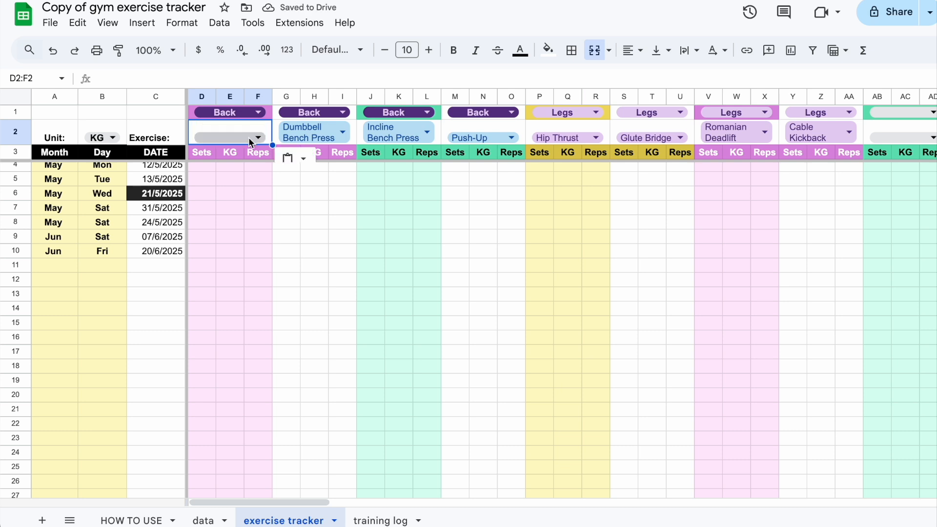
Paste the Back exercise dropdown into row 2 of the other three Back blocks, columns G through O, and check its options
key(Right)
key(ctrl+v)
key(Right)
key(ctrl+v)
key(Right)
key(ctrl+v)
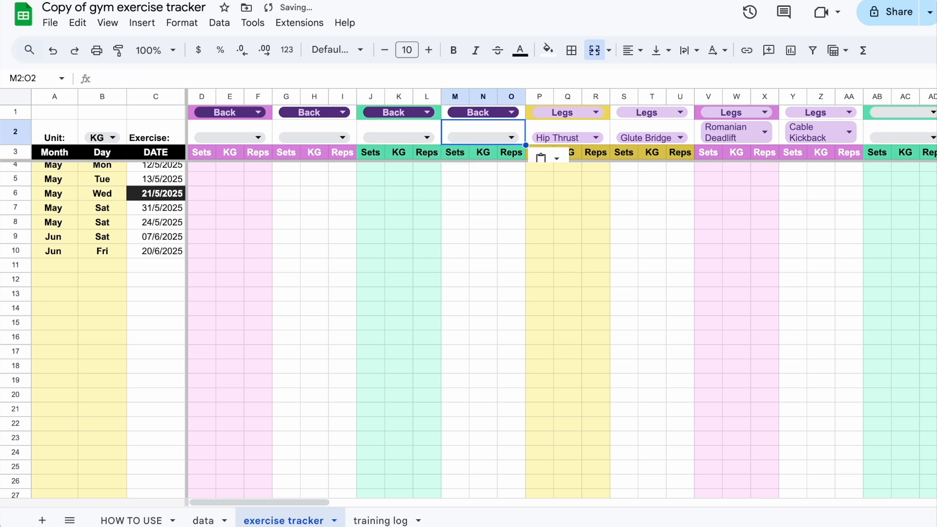
click(258, 138)
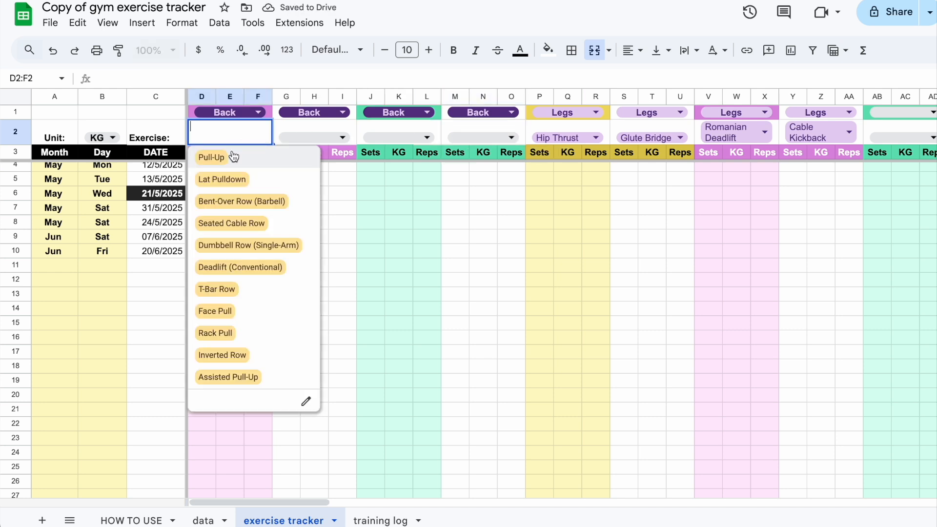
click(342, 137)
click(416, 139)
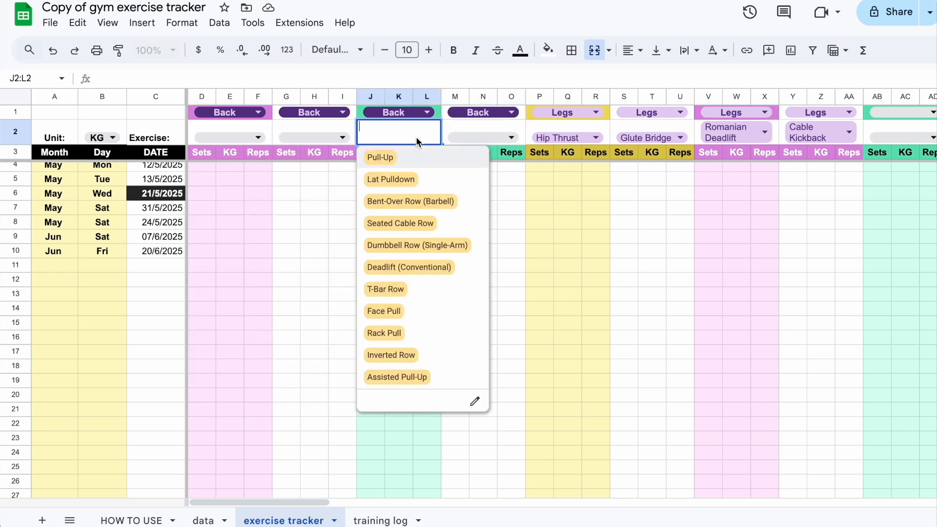
click(478, 138)
click(342, 226)
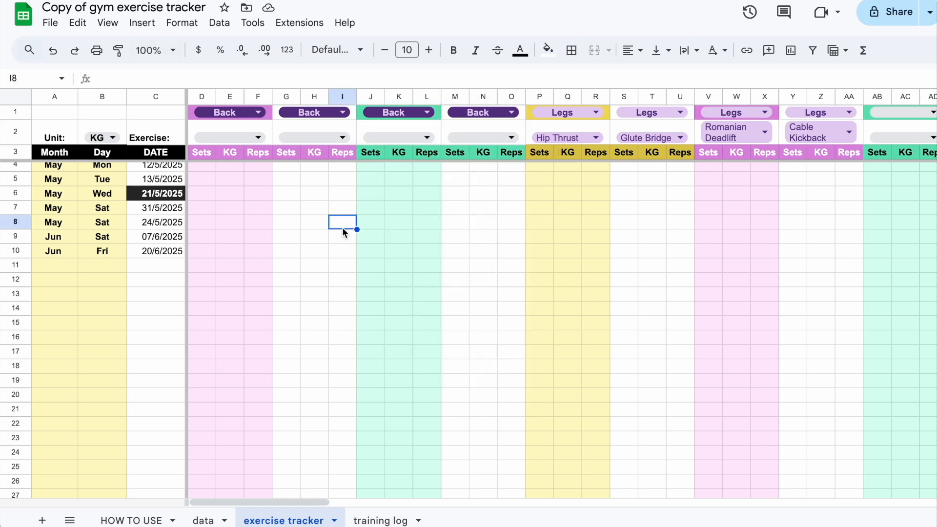
Copy the Legs exercise dropdown from B24 of the data sheet into P2:R2 on the exercise tracker sheet and check its options
scroll(554, 178, right, 5)
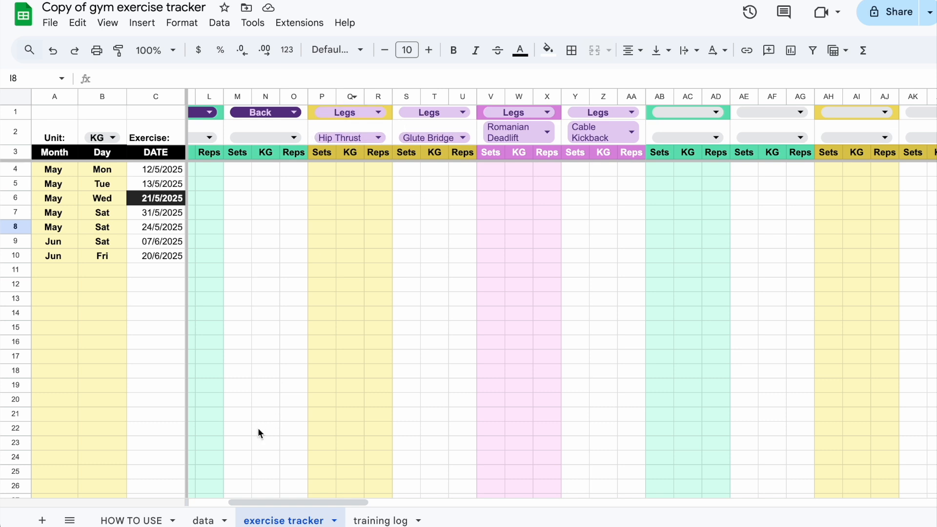
click(202, 520)
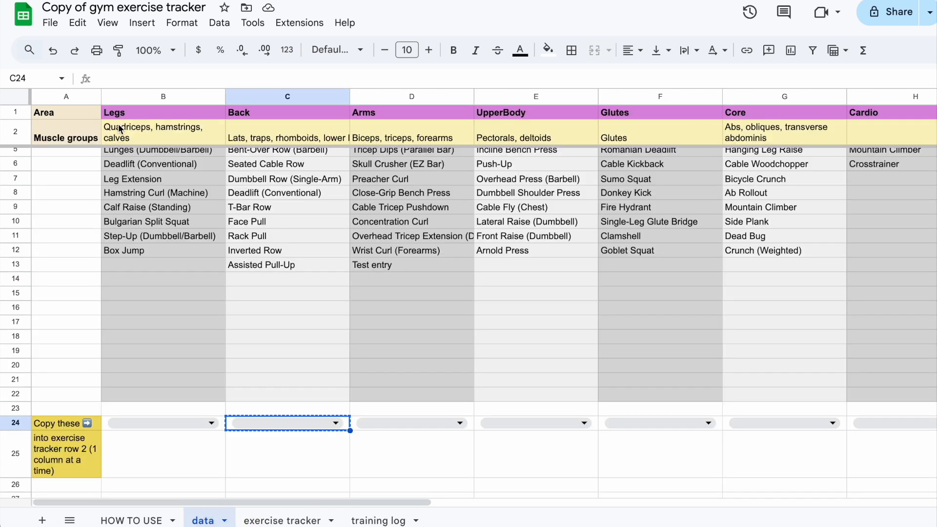
click(108, 427)
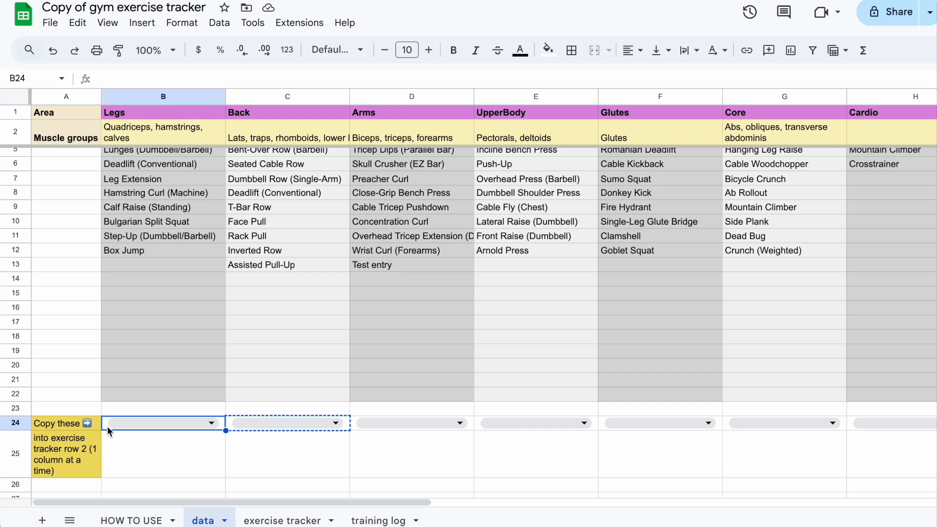
key(ctrl+c)
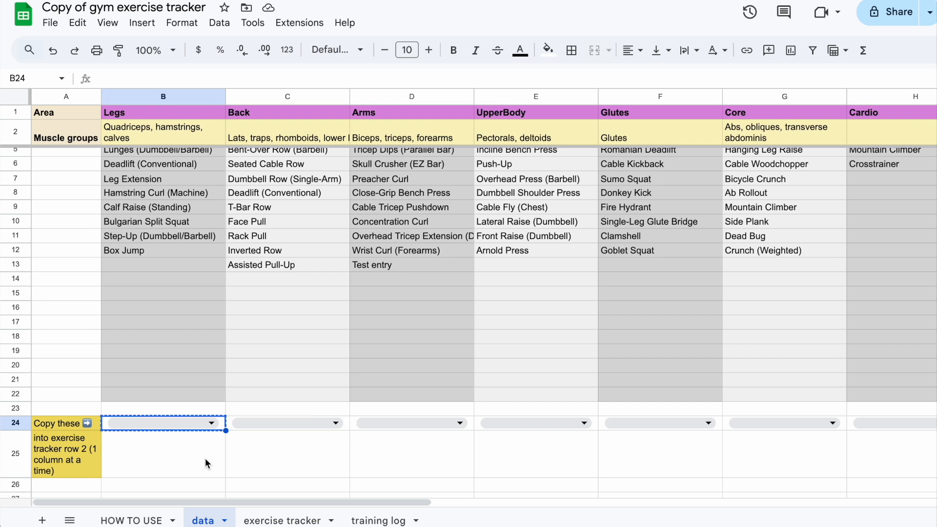
click(278, 520)
click(389, 128)
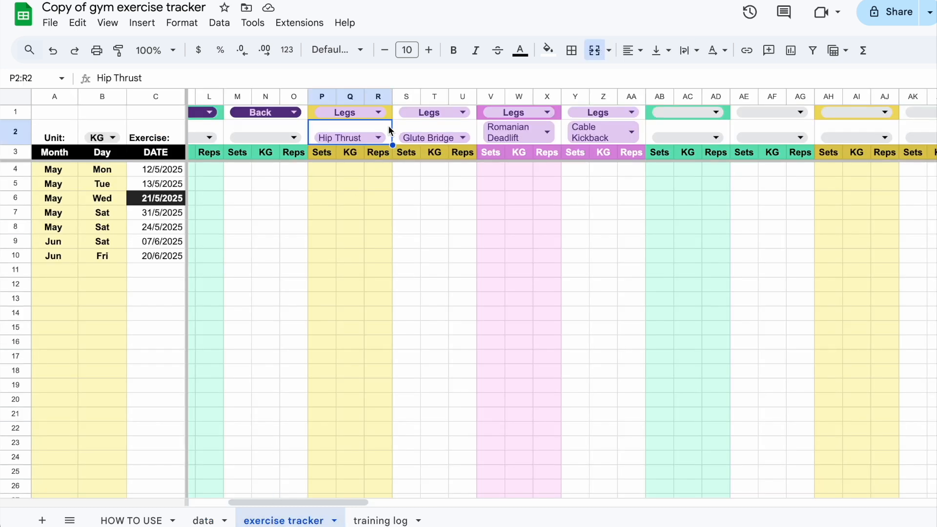
key(ctrl+v)
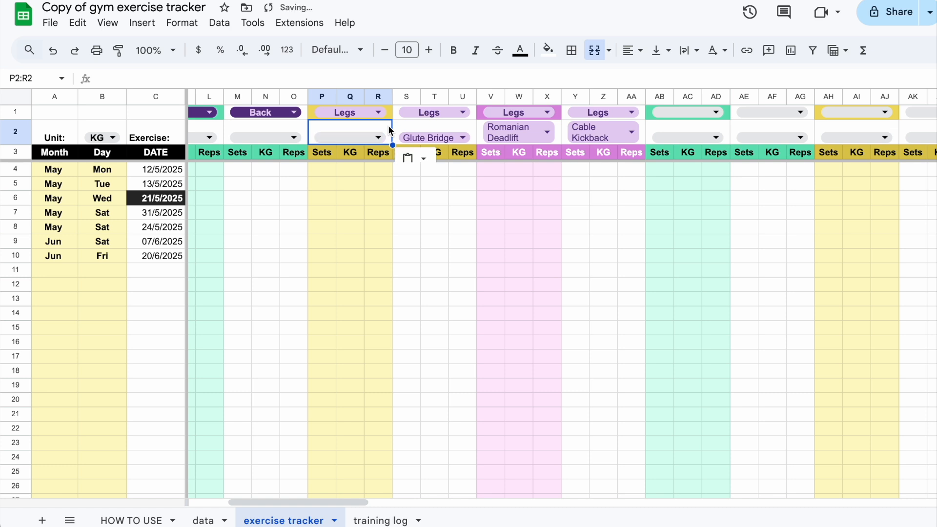
click(381, 134)
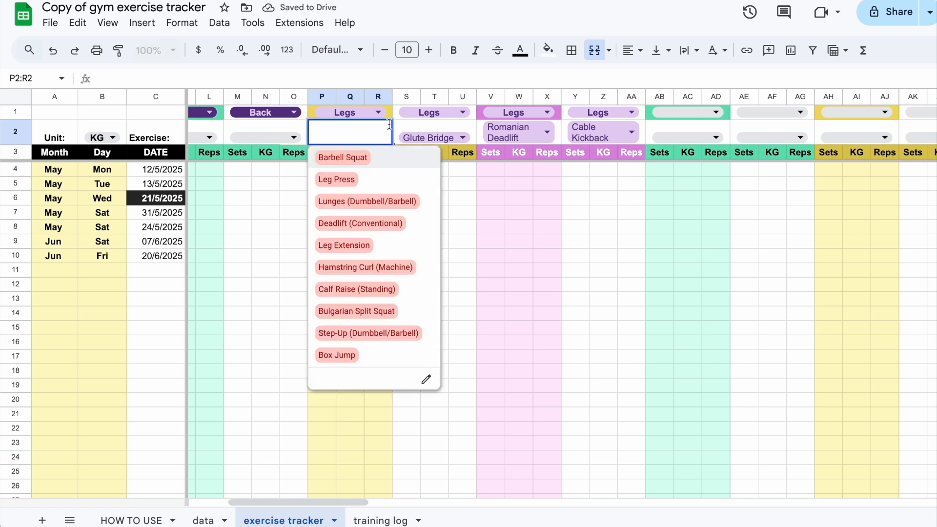
key(Escape)
Paste the Legs exercise dropdown into row 2 of the remaining three Legs blocks, columns S through AA, and check its options
key(Right)
key(ctrl+v)
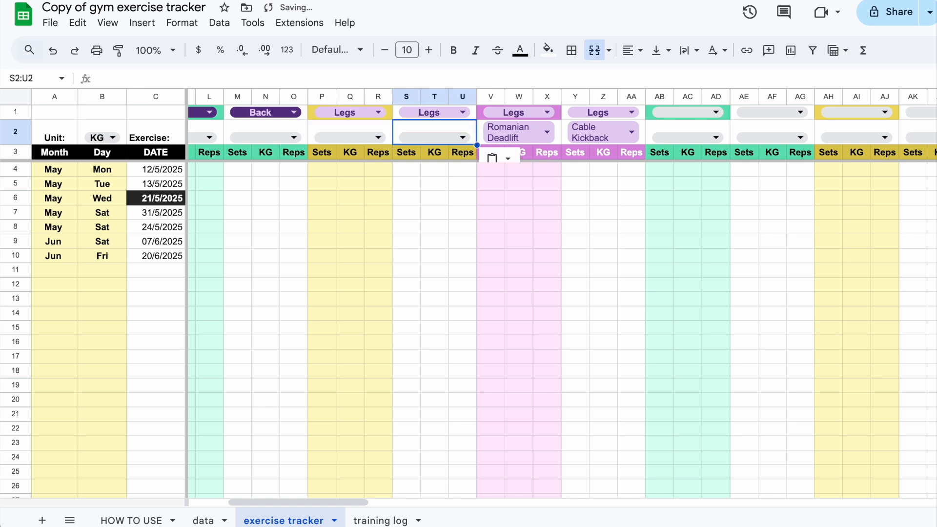
key(Right)
key(ctrl+v)
key(Right)
key(ctrl+v)
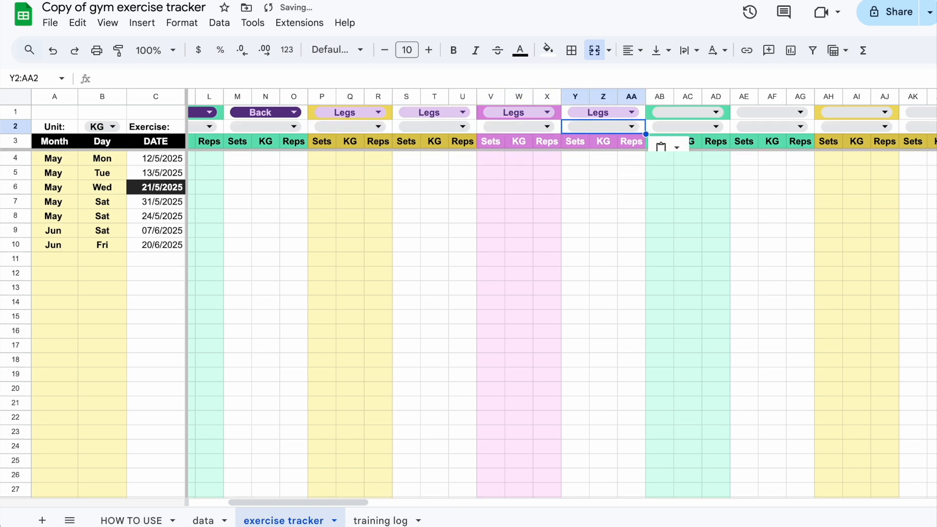
click(462, 128)
click(547, 127)
click(631, 127)
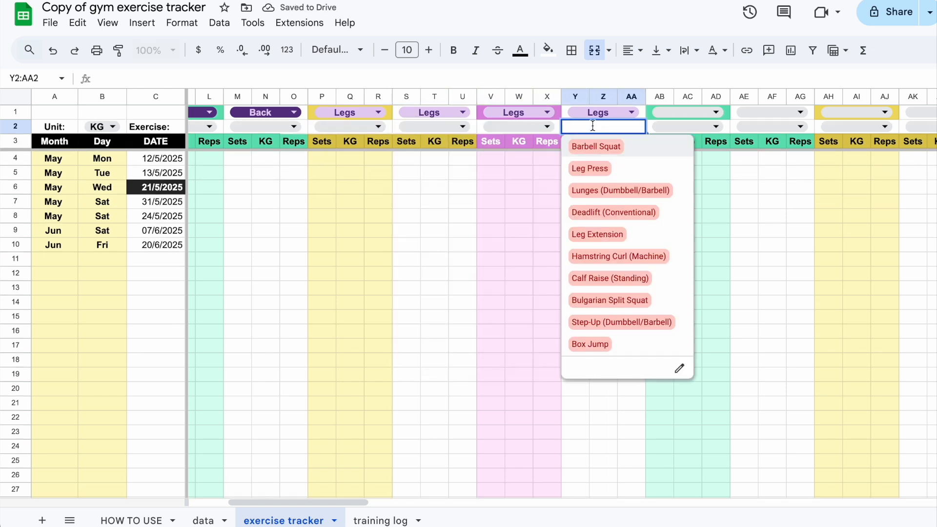
click(480, 203)
Set the four Back exercises in row 2 to Pull-Up, Lat Pulldown, Bent-Over Row (Barbell) and Seated Cable Row
scroll(480, 204, left, 5)
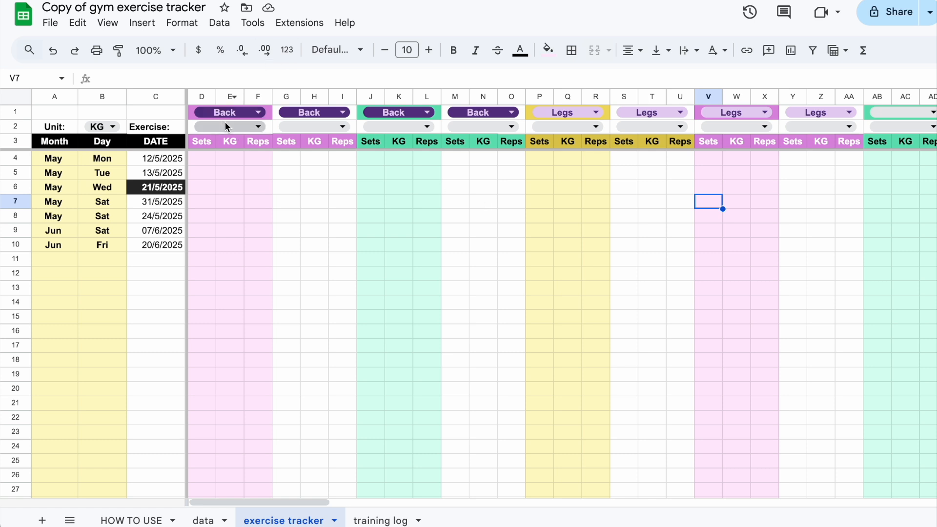
click(238, 126)
click(215, 147)
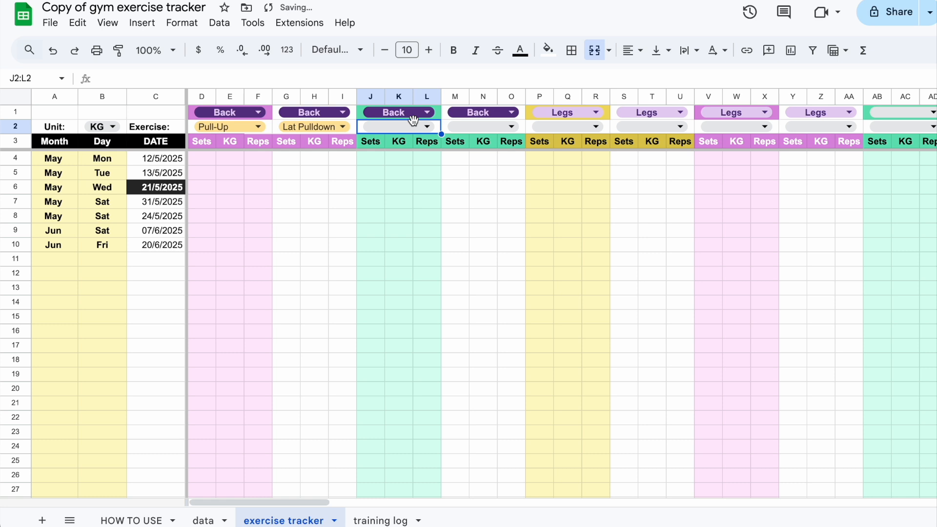
click(413, 122)
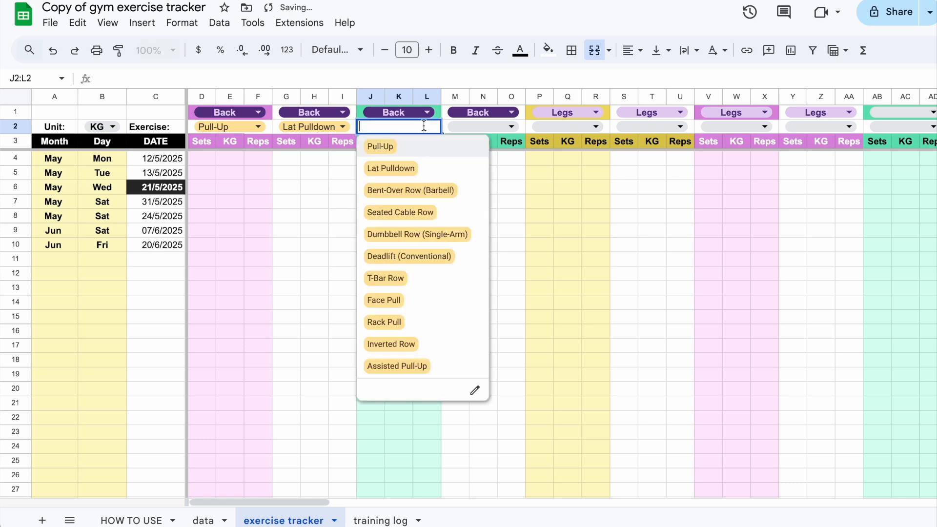
click(415, 190)
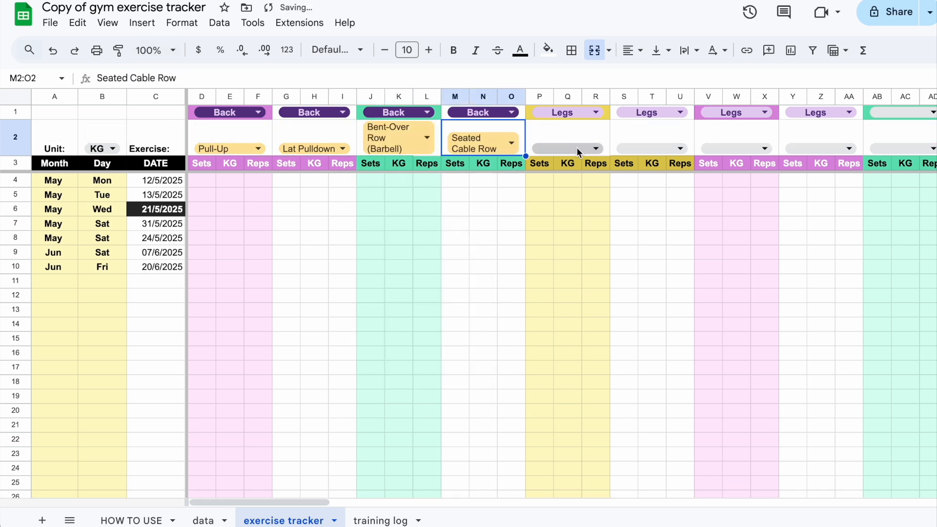
Set the four Legs exercises in row 2 to Barbell Squat, Leg Press, Lunges (Dumbbell/Barbell) and Deadlift (Conventional)
click(577, 152)
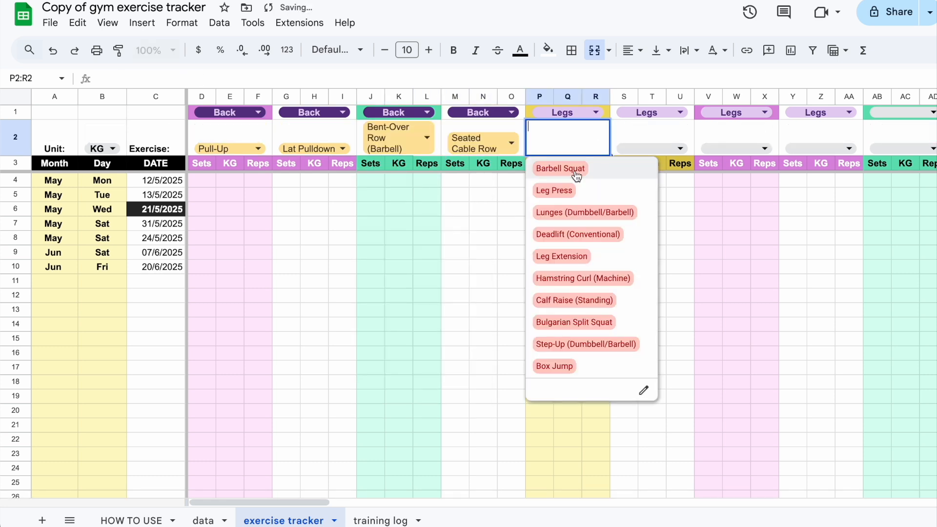
click(559, 169)
click(629, 148)
click(637, 190)
click(712, 155)
click(754, 212)
click(803, 151)
click(832, 234)
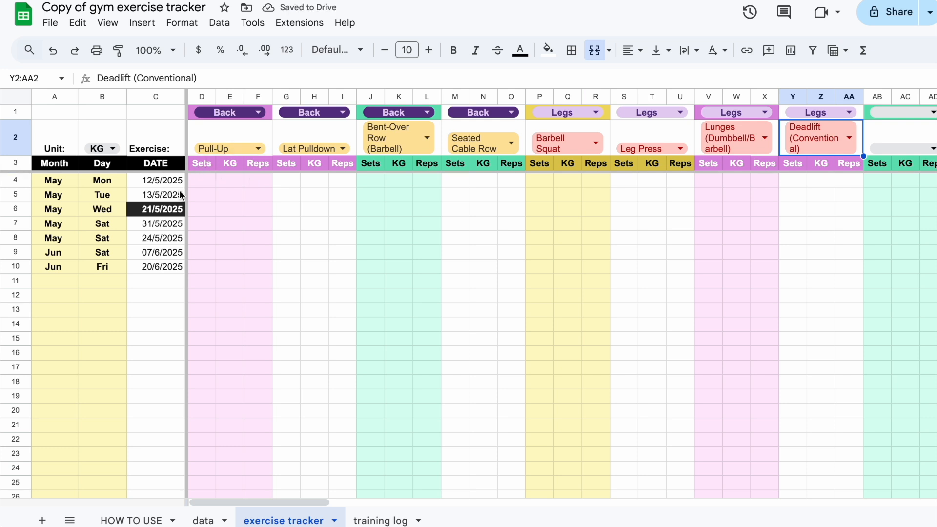
Log the Pull-Up for 12/5/2025 in row 4 as 3 sets, 20 kg and 15 reps
click(190, 182)
click(169, 180)
click(203, 179)
text(3)
key(Tab)
text(20)
key(Tab)
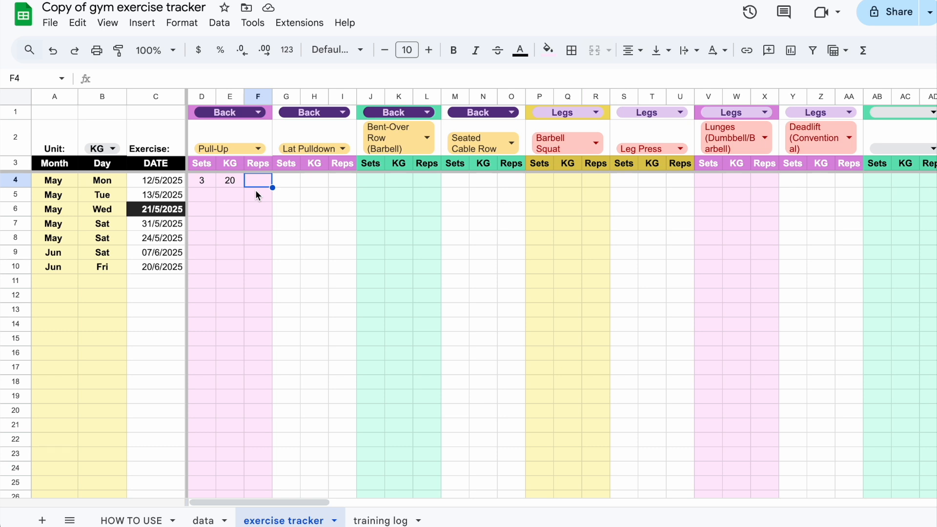
text(15)
key(Return)
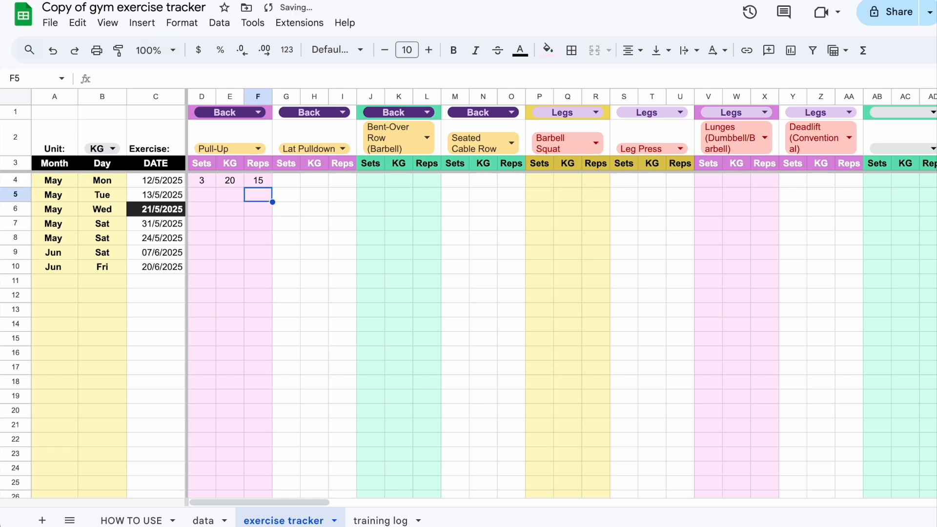
Log Lat Pulldown and Bent-Over Row as 3 sets, 15 kg, 10 reps each and Seated Cable Row as 3 sets, 20 kg, 15 reps in row 4
click(296, 186)
text(3)
key(Tab)
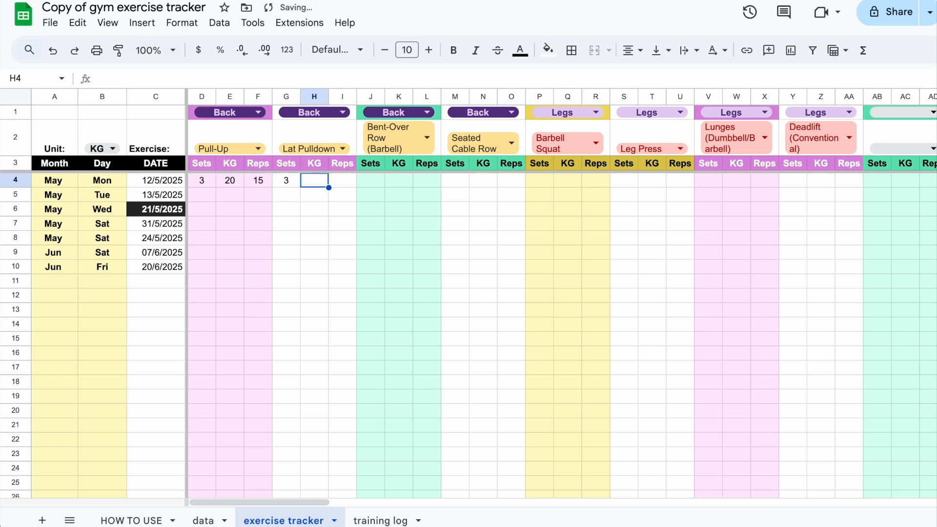
text(15	10	3	15	10	3	20	15)
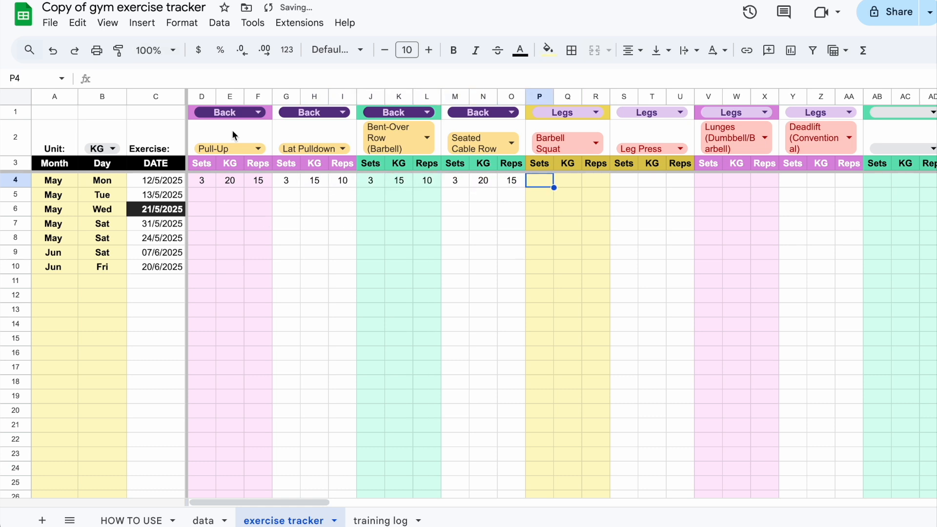
Log Barbell Squat and Leg Press for 13/5/2025 in row 5 as 3 sets, 15 kg and 15 reps each
click(169, 180)
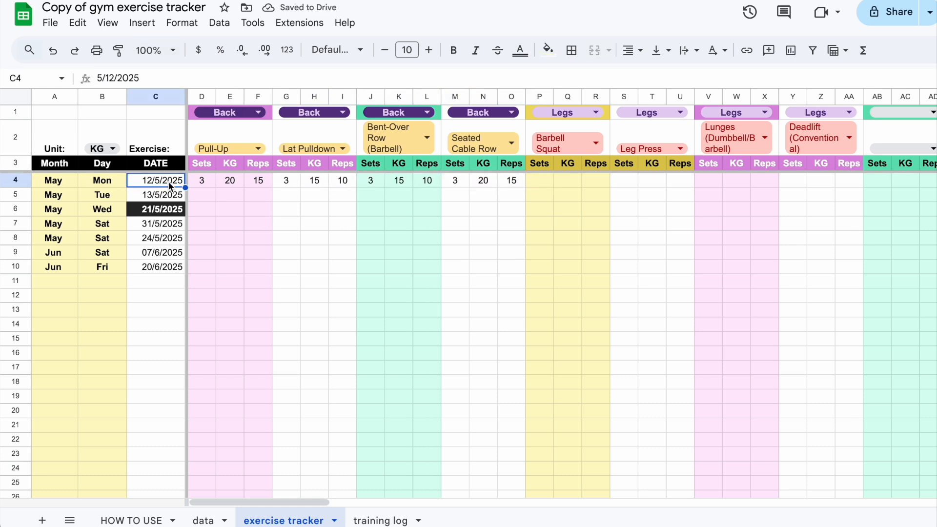
click(545, 200)
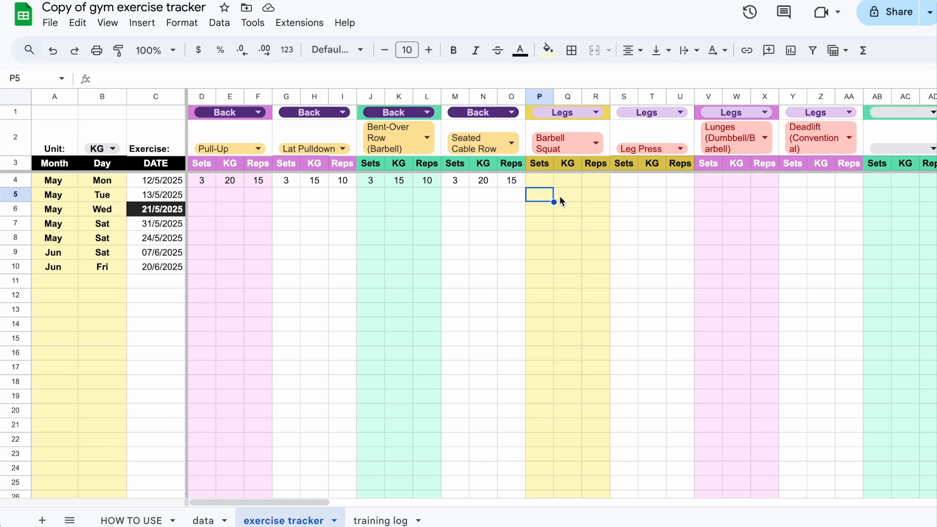
text(3	15	15	3	15	15)
Log the Pull-Up for 21/5/2025 in row 6 as 3 sets, 25 kg and 15 reps
click(204, 211)
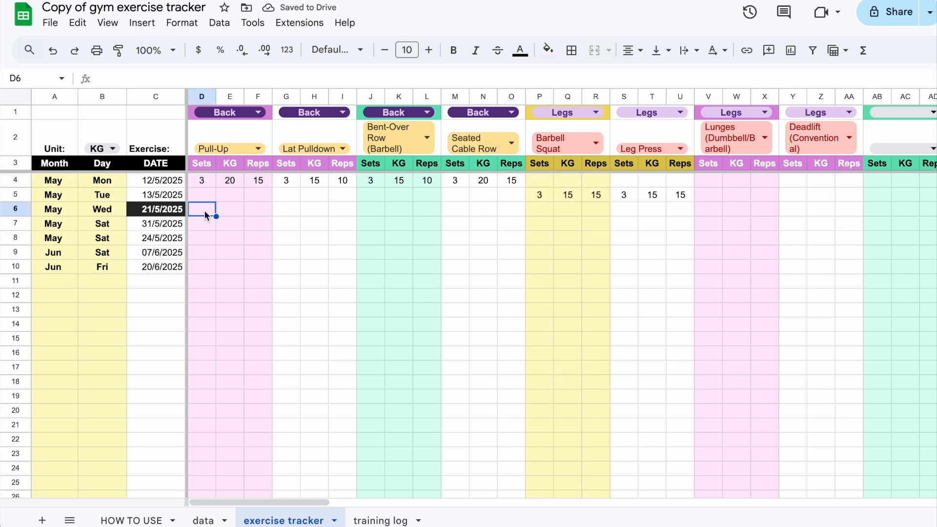
text(3)
key(Tab)
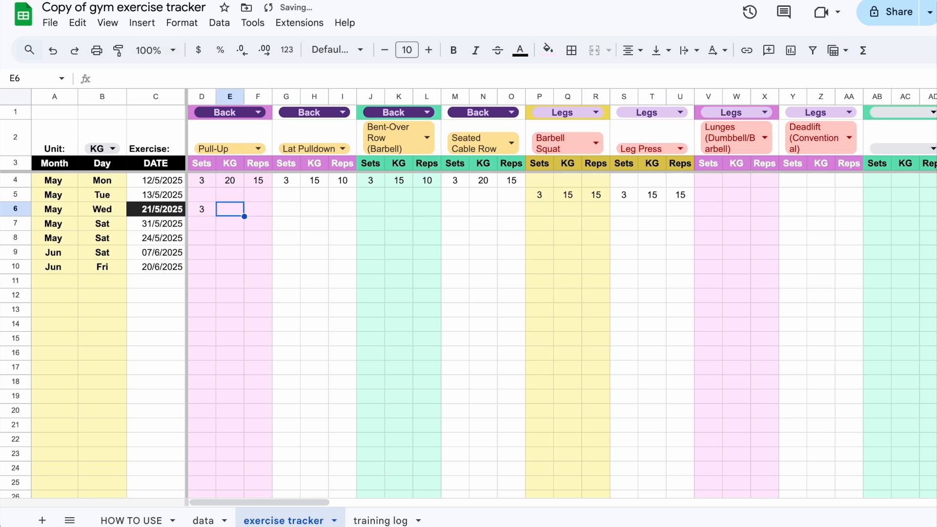
text(25)
key(Tab)
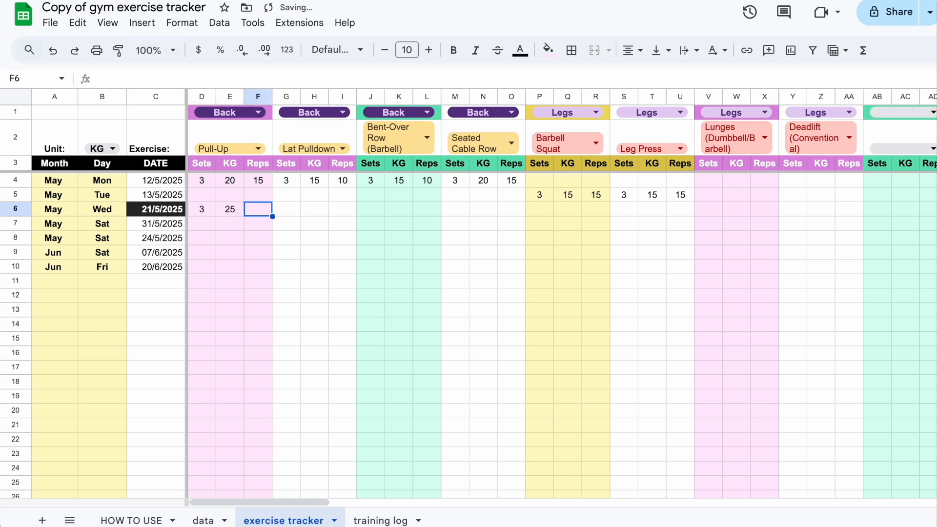
text(15)
key(Tab)
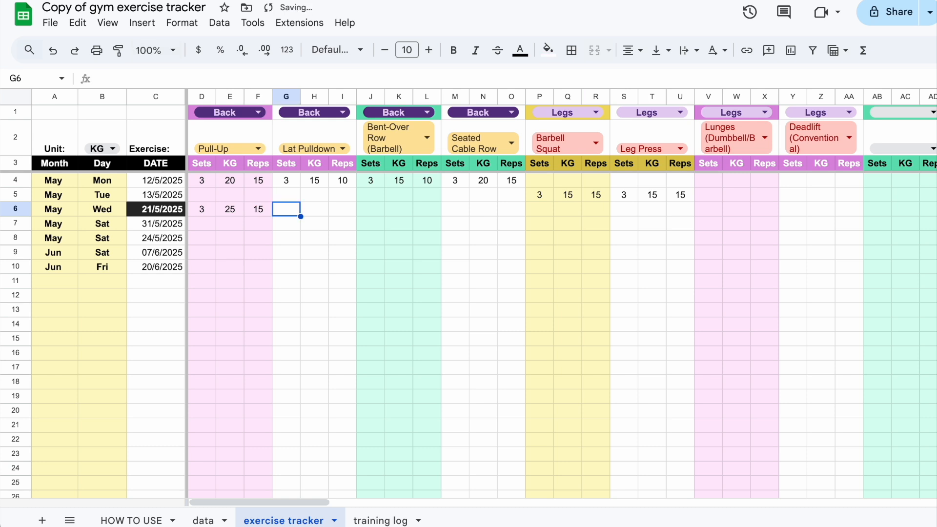
Log Lat Pulldown and Bent-Over Row for 21/5/2025 in row 6 as 3 sets, 20 kg and 10 reps each
text(3)
key(Tab)
text(20)
key(Tab)
text(10)
key(Tab)
text(3)
key(Tab)
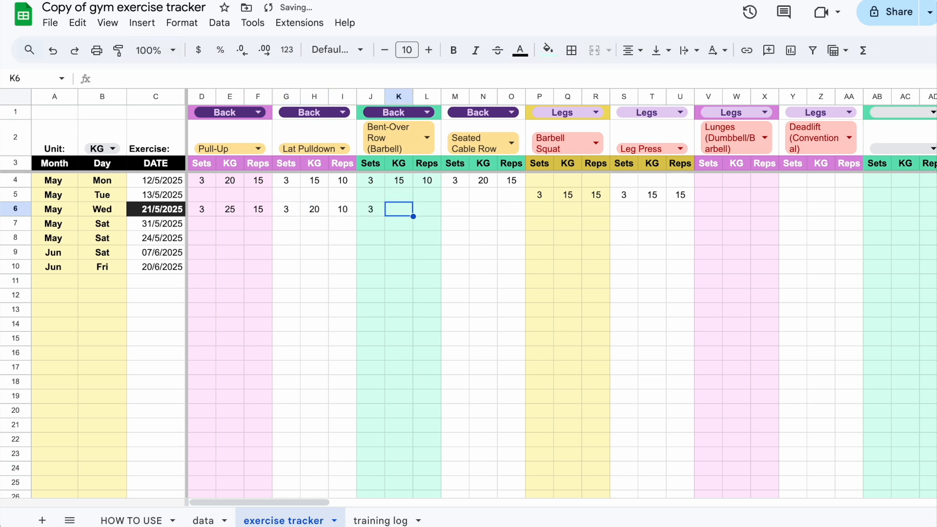
text(20)
key(Tab)
text(10)
key(Tab)
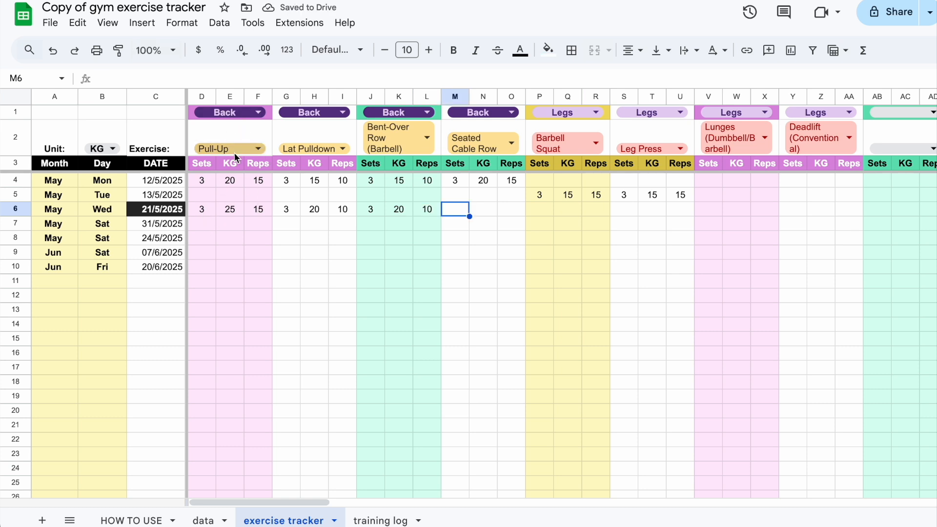
scroll(235, 209, down, 2)
scroll(235, 210, up, 2)
click(216, 209)
drag(218, 209, 229, 210)
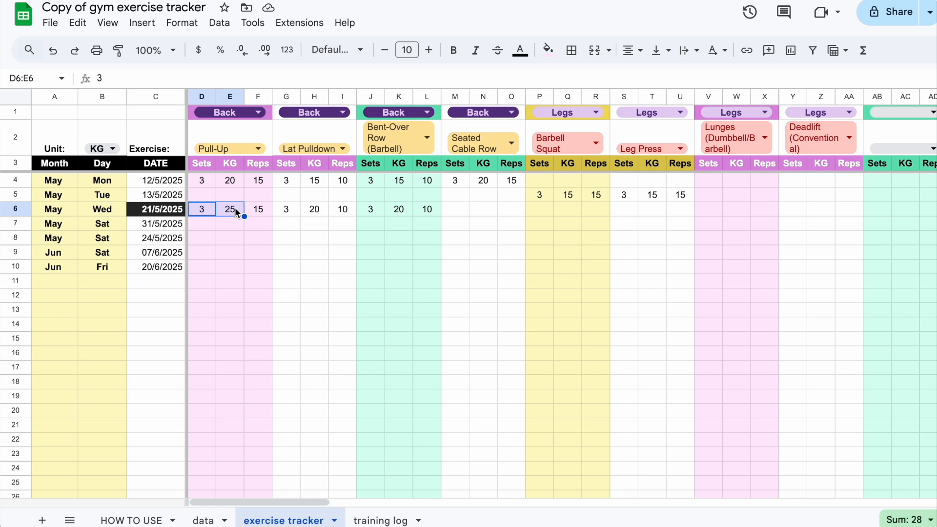
click(226, 252)
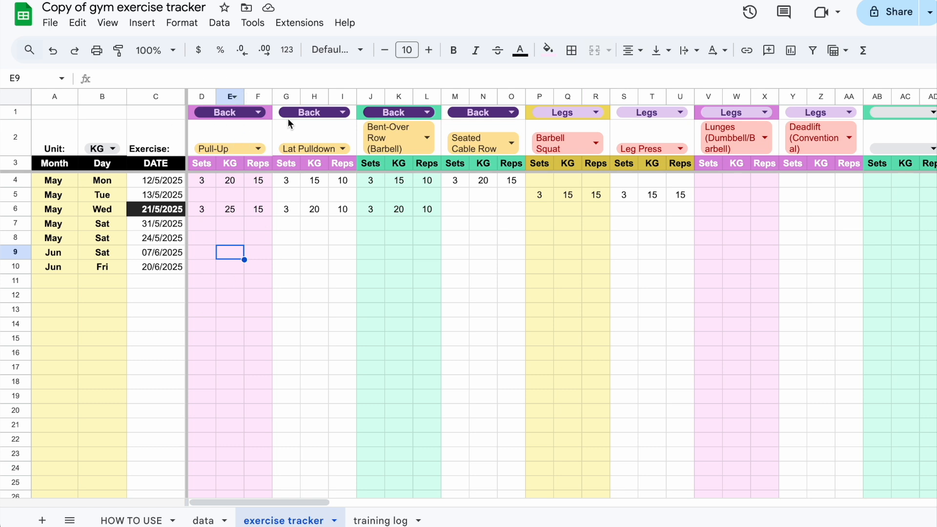
click(400, 183)
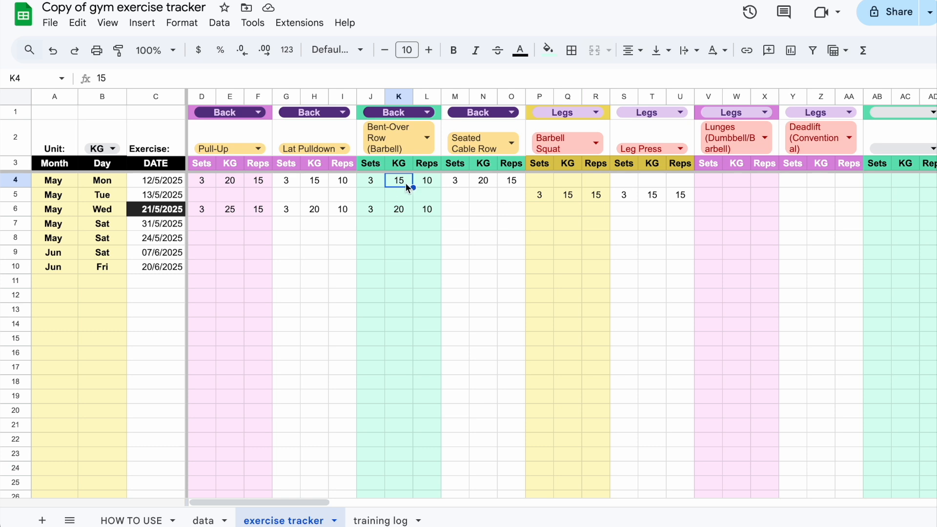
Add a new training date below the existing ones in C11, first as 21/5/2025 and then corrected to 23/5/2025
click(161, 277)
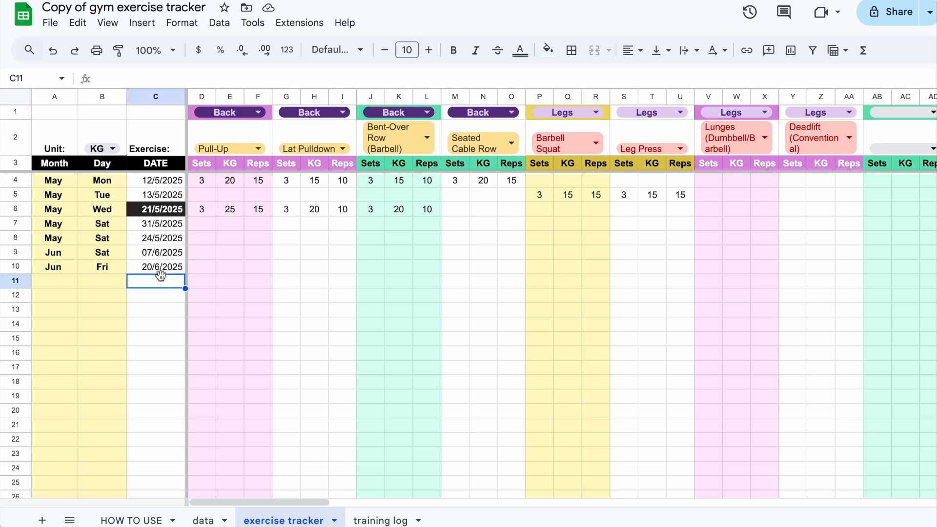
text(21/5/2025)
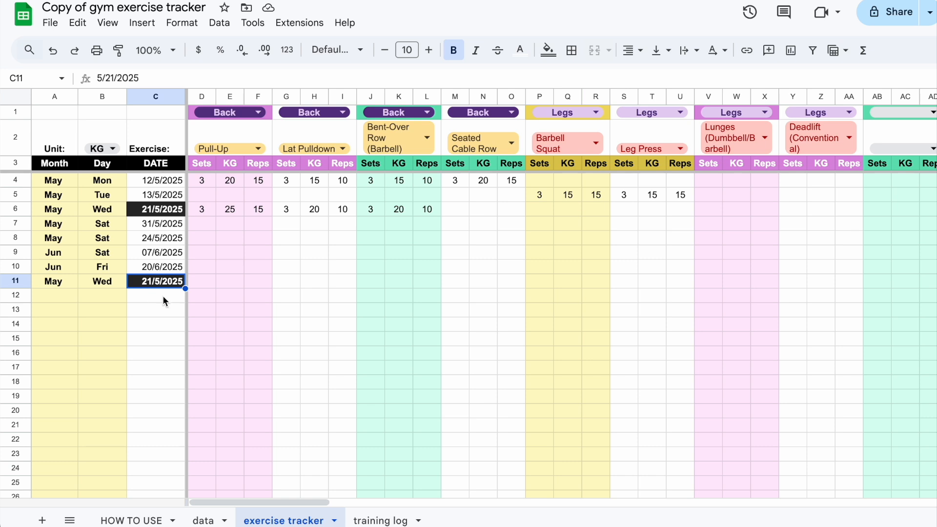
double_click(163, 287)
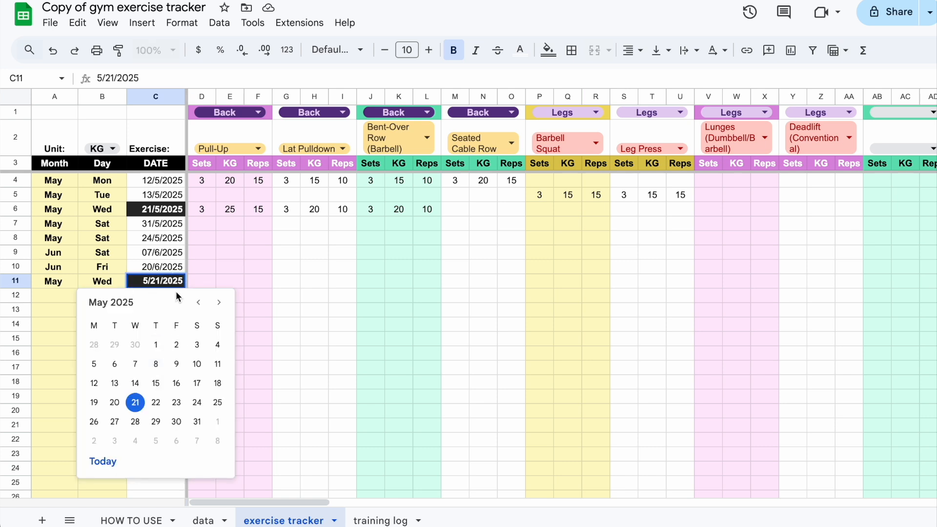
click(176, 402)
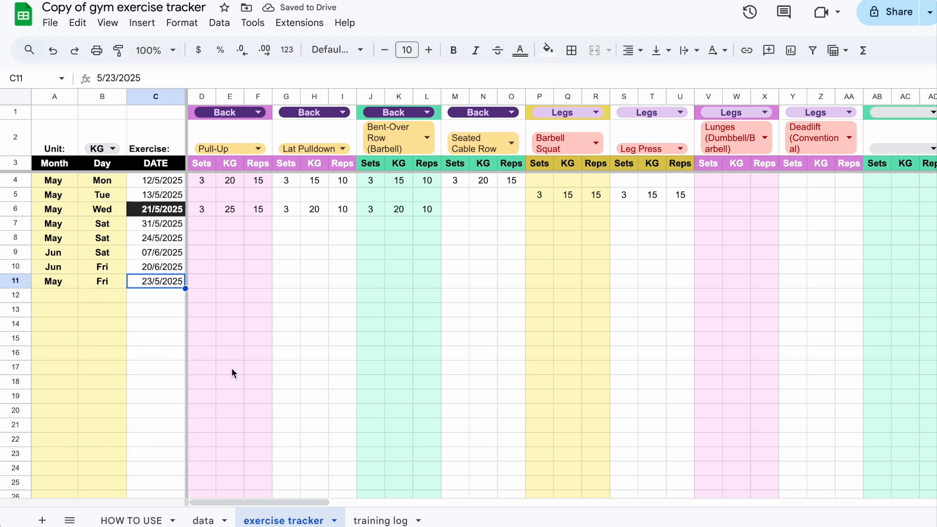
Open the training log sheet and examine the formulas behind January's rest day and training day totals
click(379, 521)
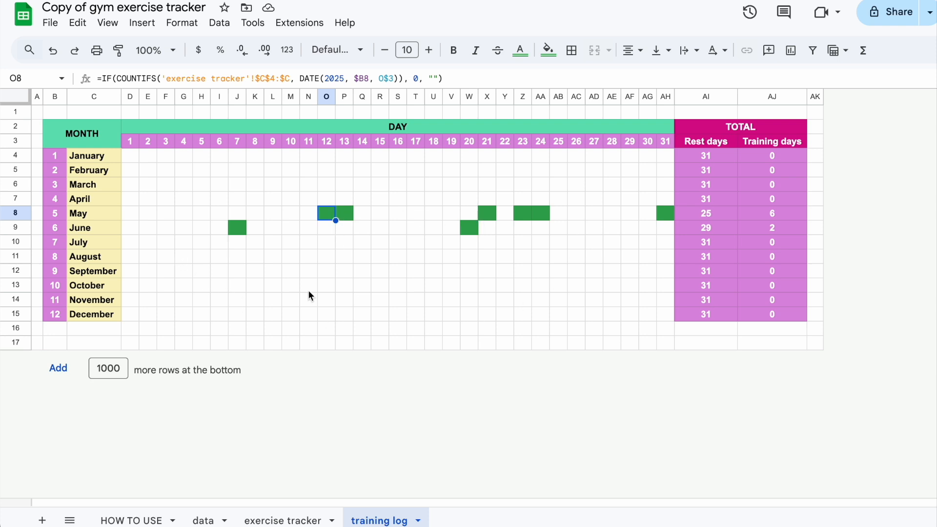
click(703, 157)
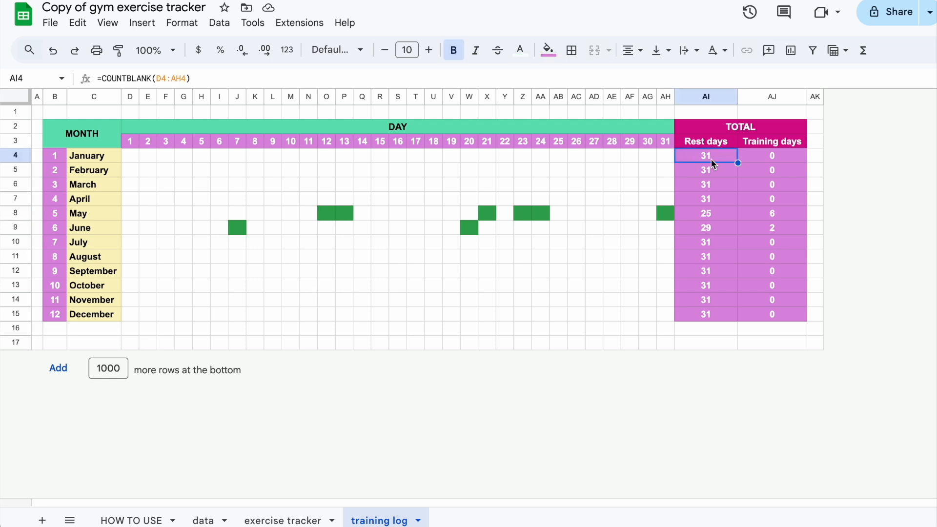
click(776, 157)
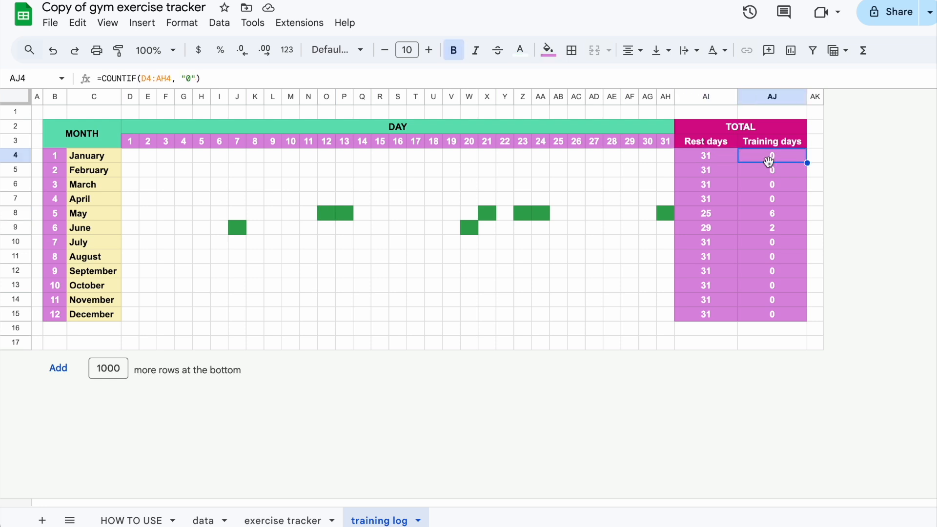